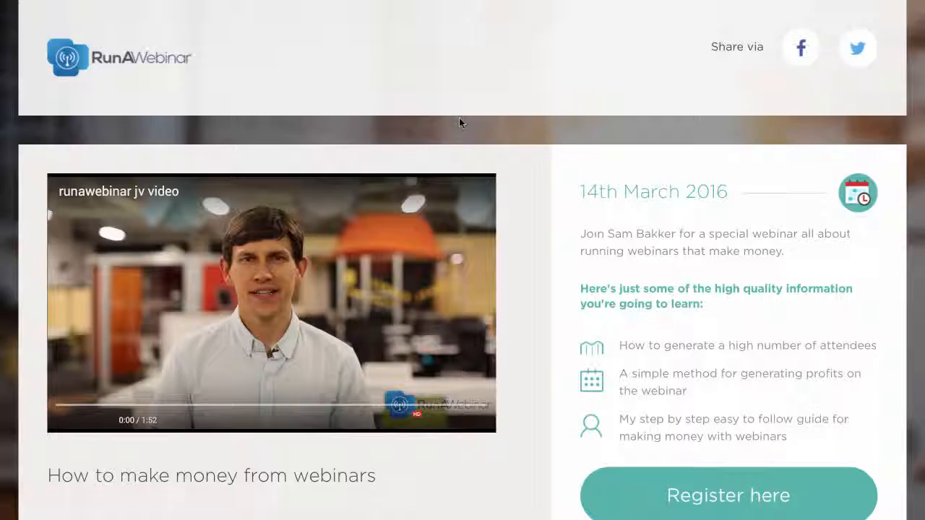
- Look over the example webinar registration page and open its name and email sign-up form
scroll(459, 120, down, 1)
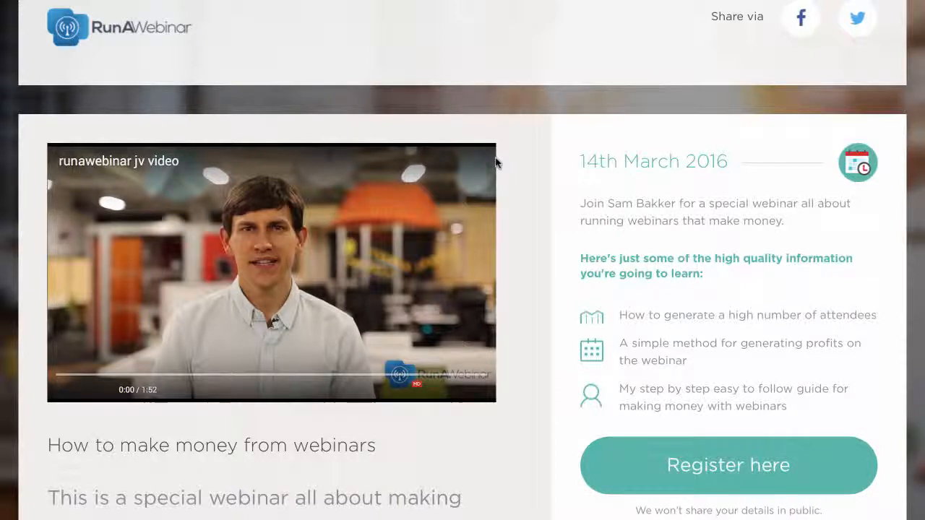
scroll(496, 163, down, 3)
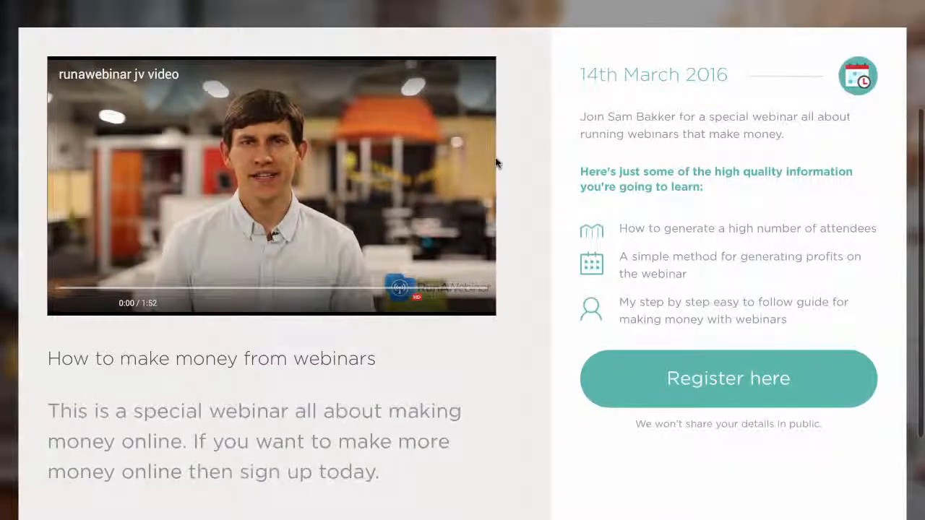
scroll(495, 163, up, 1)
scroll(495, 163, up, 2)
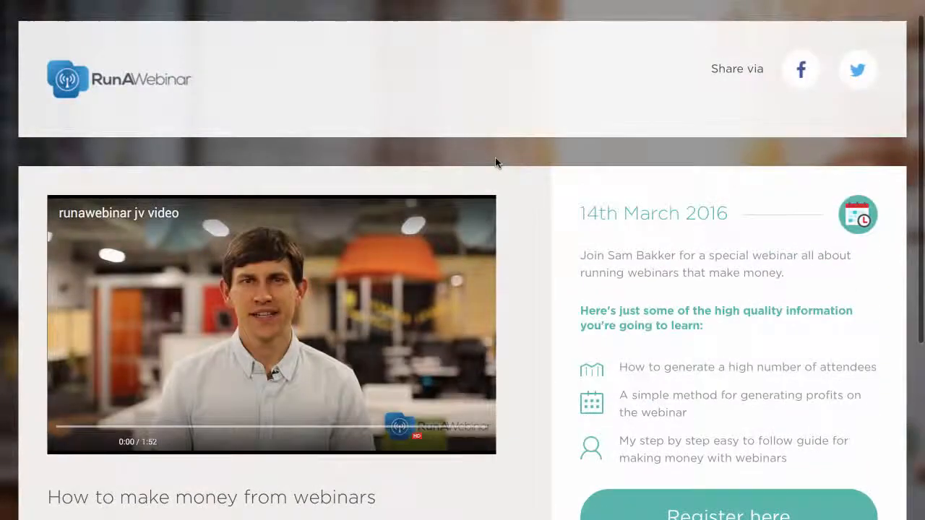
scroll(495, 163, down, 1)
click(749, 471)
scroll(747, 468, down, 1)
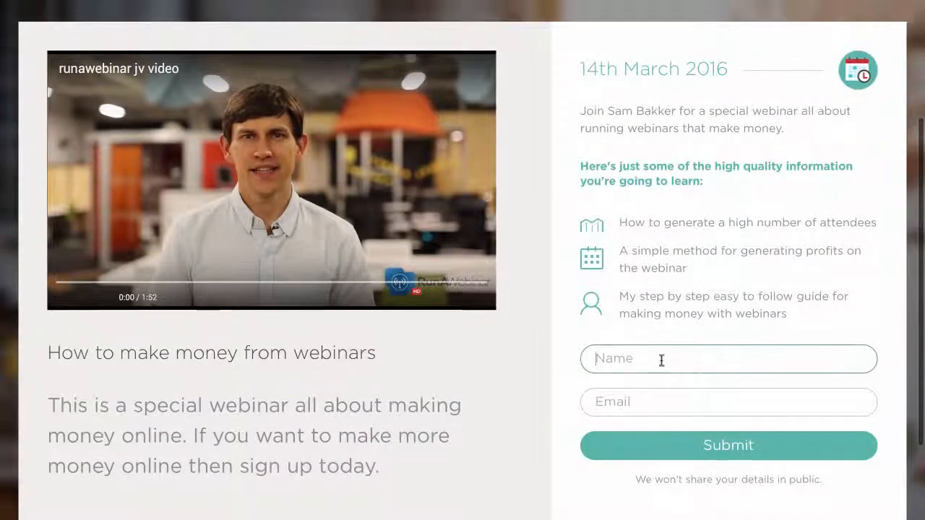
scroll(650, 354, up, 2)
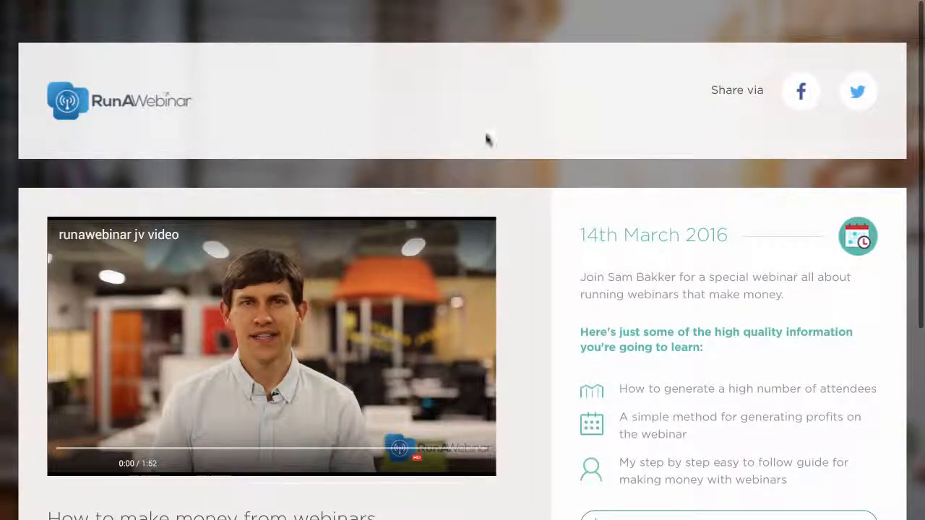
scroll(611, 326, down, 2)
scroll(611, 327, up, 2)
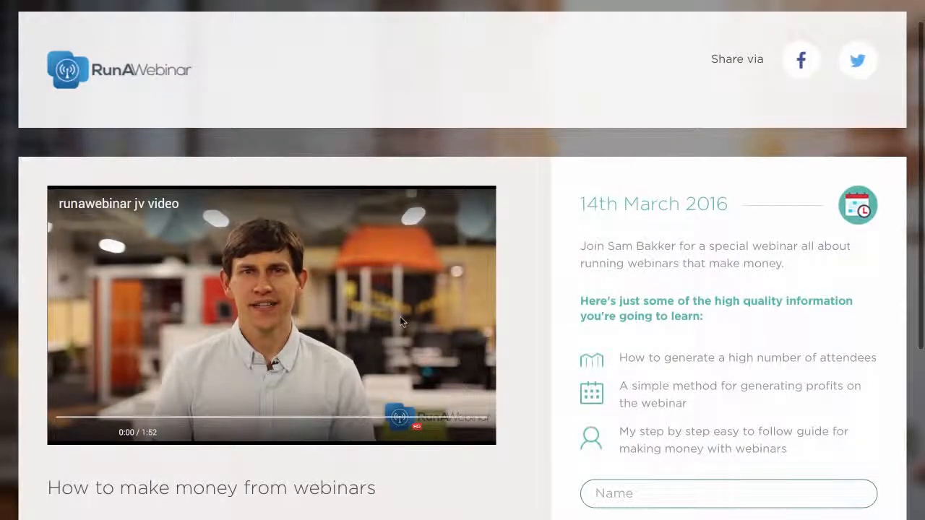
scroll(402, 320, down, 1)
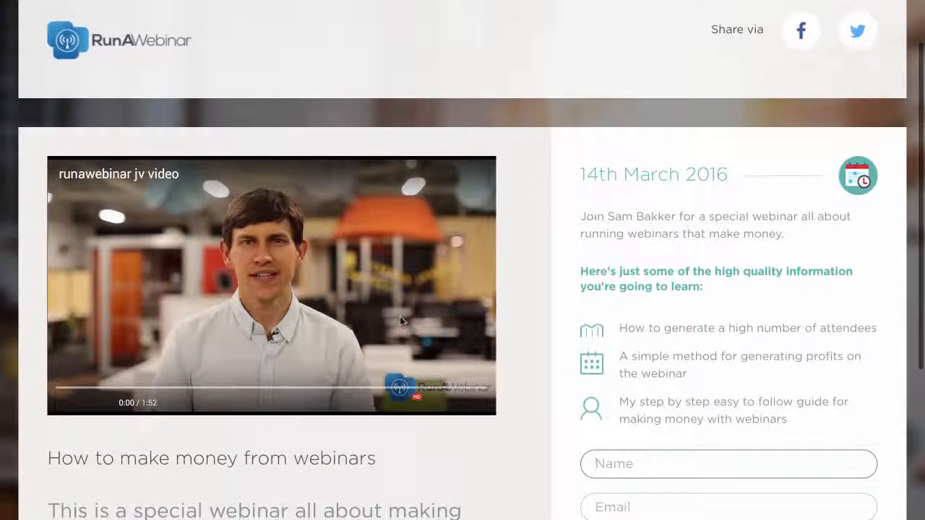
scroll(399, 317, down, 1)
scroll(400, 317, up, 2)
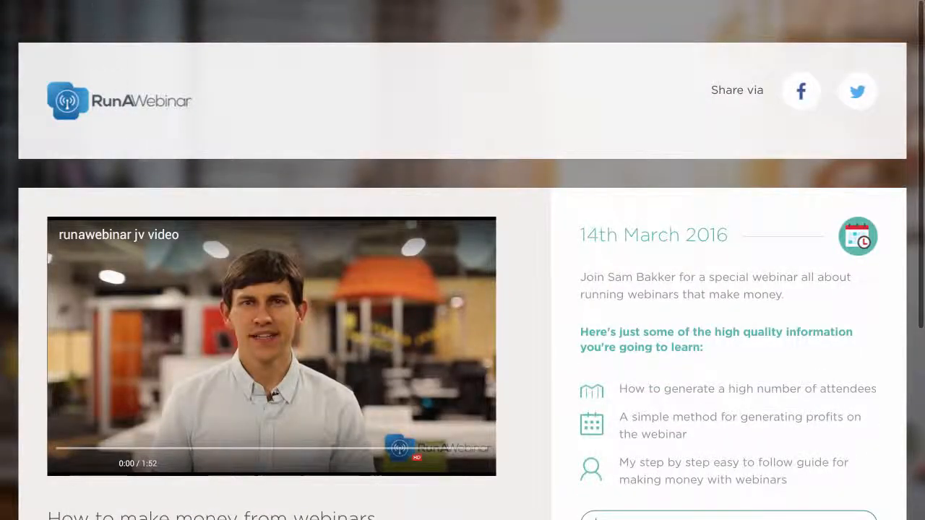
- Go to the webinar dashboard and look through the upcoming and ended webinars
click(88, 1)
click(40, 32)
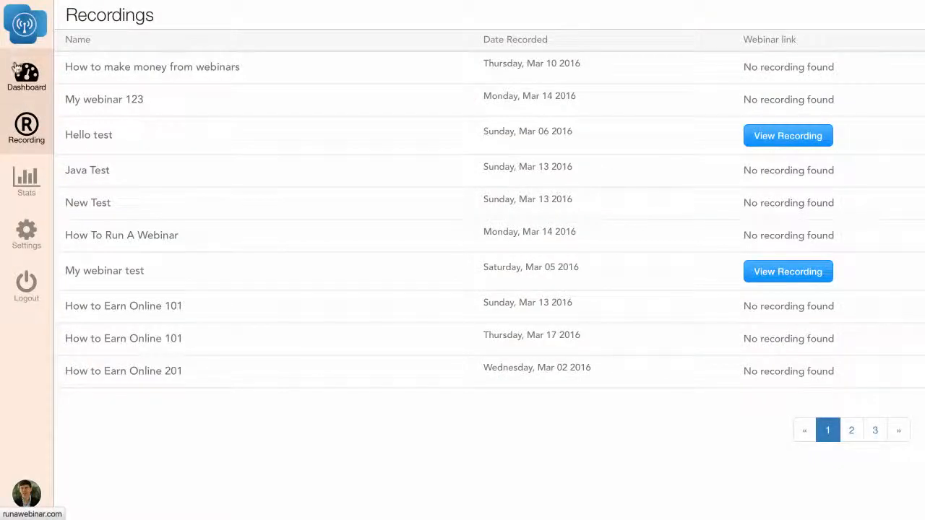
click(22, 72)
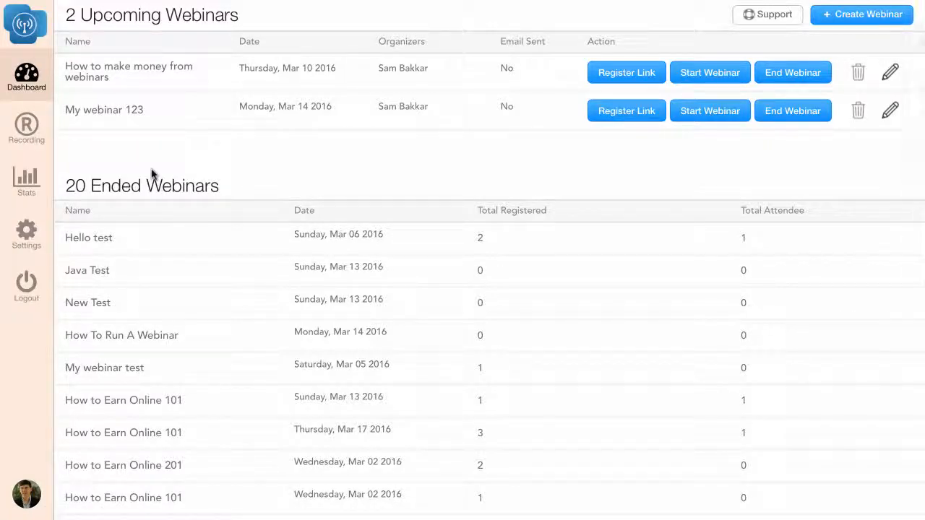
scroll(292, 135, down, 3)
scroll(293, 134, up, 3)
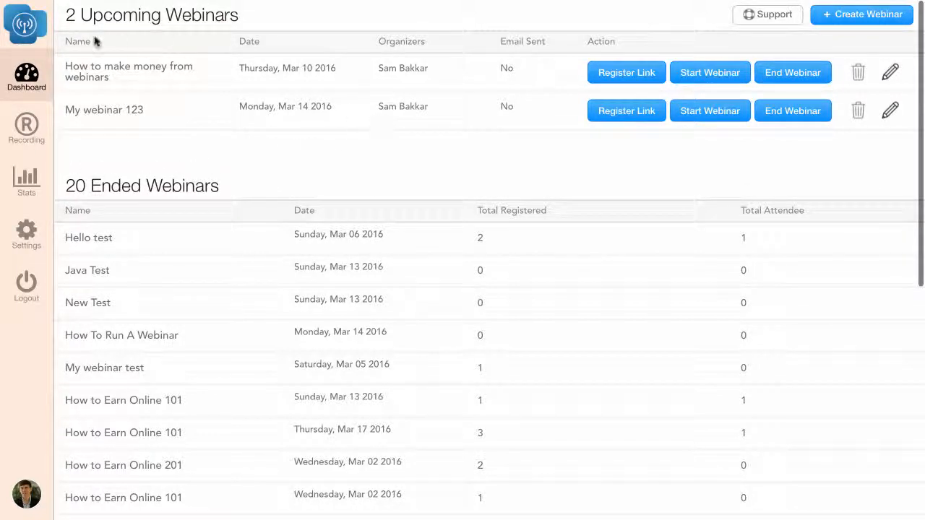
- Create a new webinar named "How to make money from webinars" with recording enabled and save it
click(866, 17)
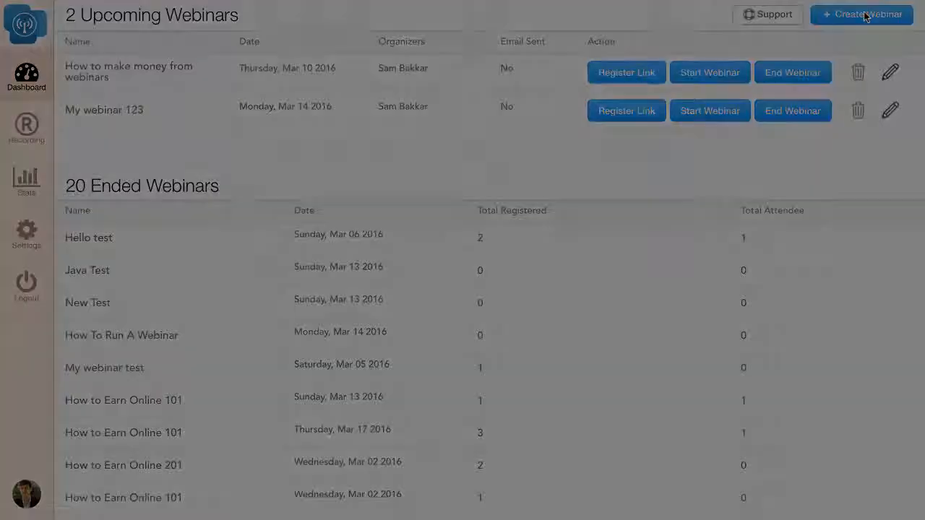
click(425, 100)
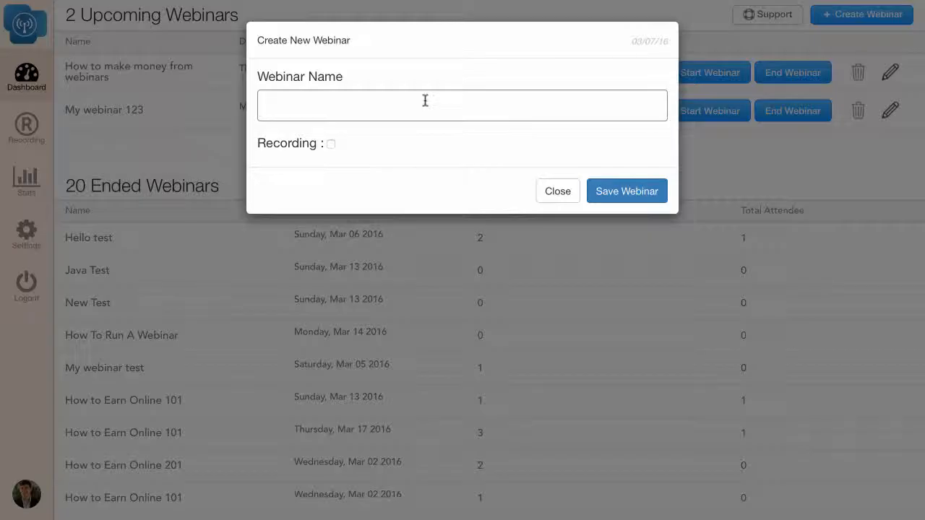
text(How to ak)
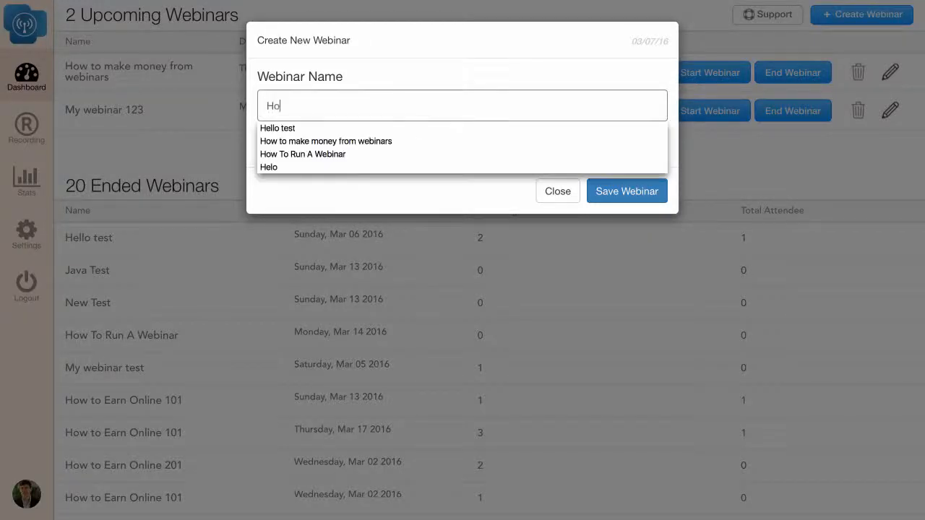
key(BackSpace)
key(BackSpace)
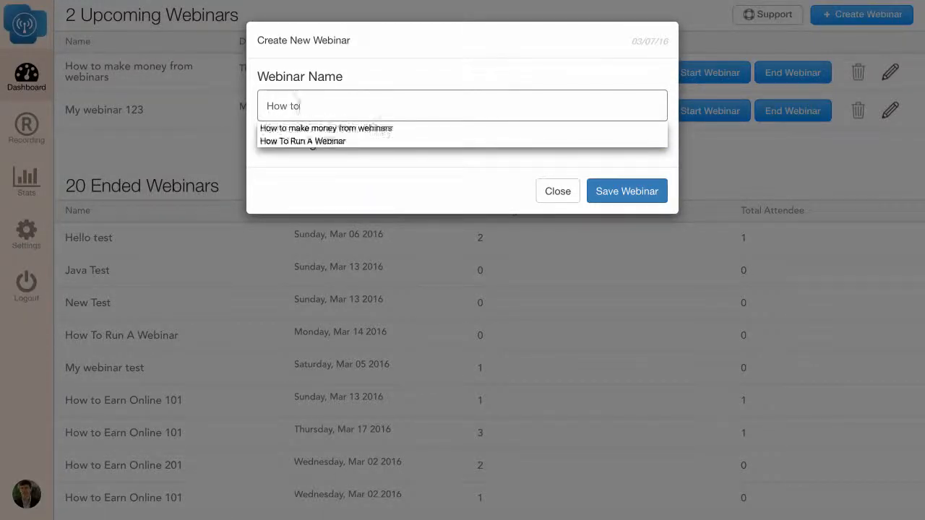
text(make)
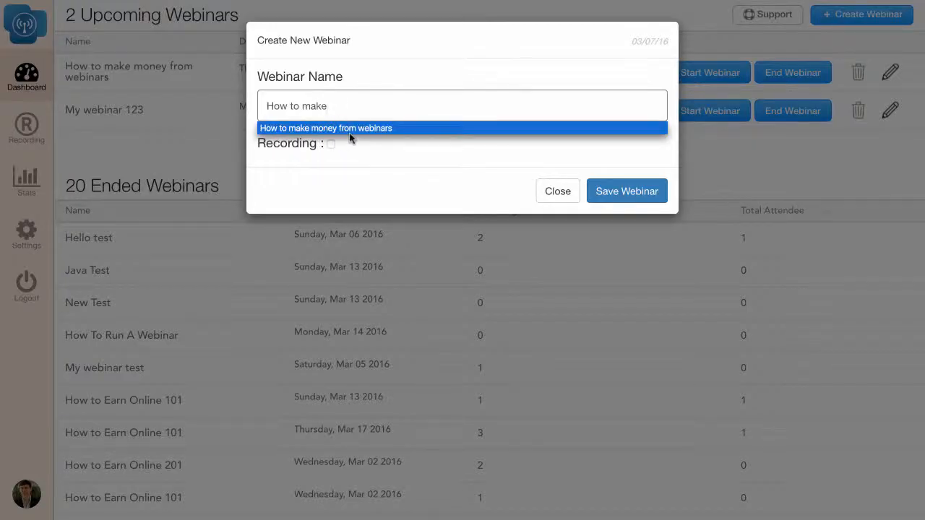
click(326, 128)
click(331, 144)
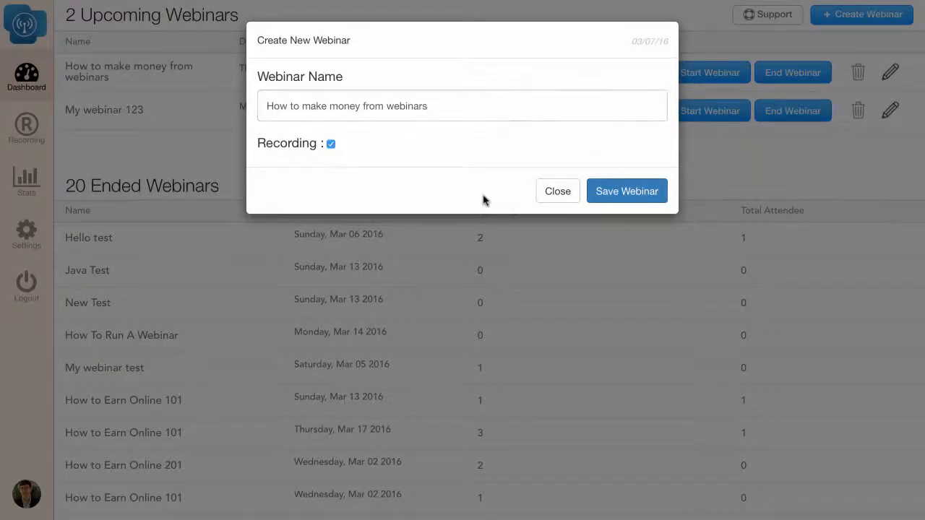
click(624, 193)
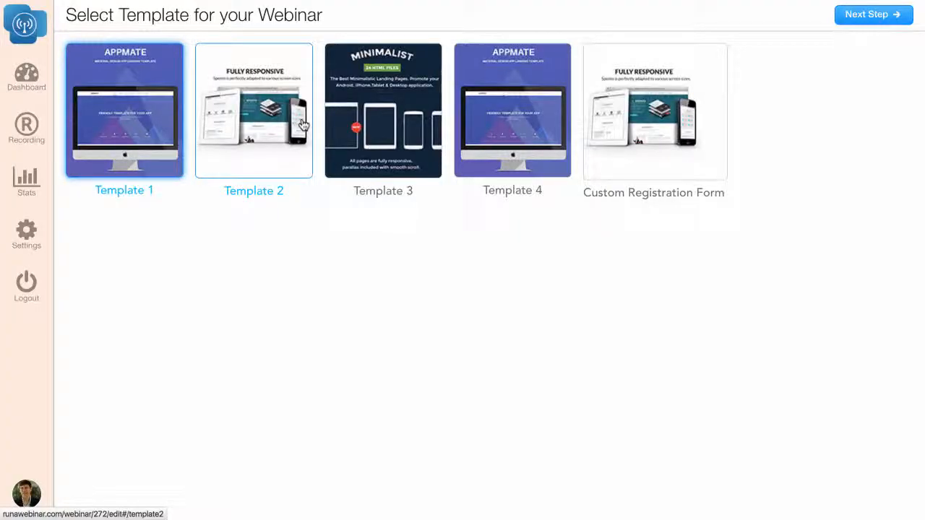
- Choose the Custom Registration Form for the webinar and check its embed code
click(634, 163)
scroll(359, 429, down, 3)
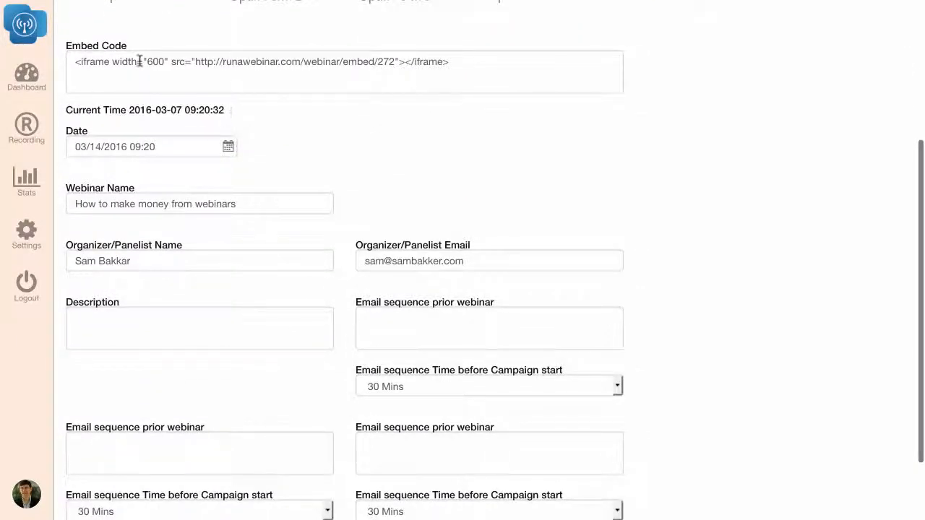
click(140, 61)
scroll(139, 60, up, 1)
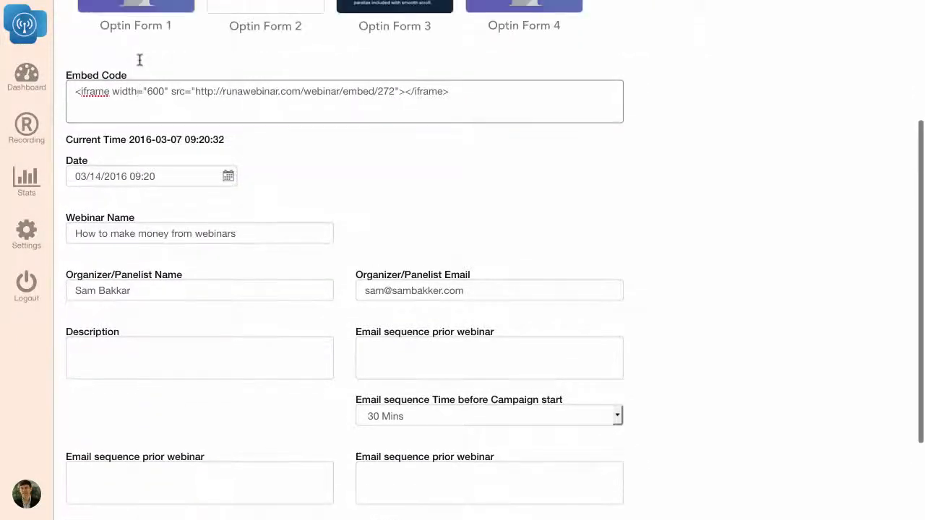
scroll(140, 60, up, 1)
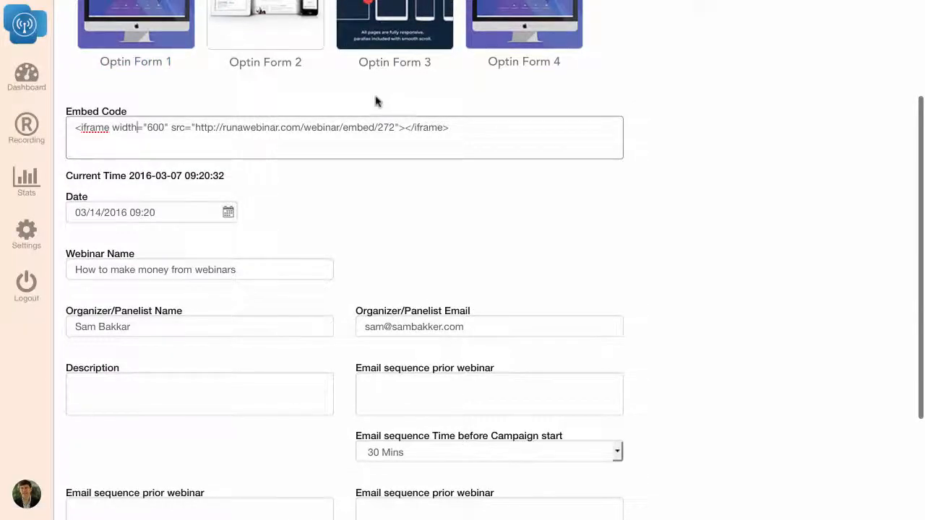
- Examine the webinar details form, from the opt-in form designs and date to the email sequence and payment fields
scroll(347, 171, down, 4)
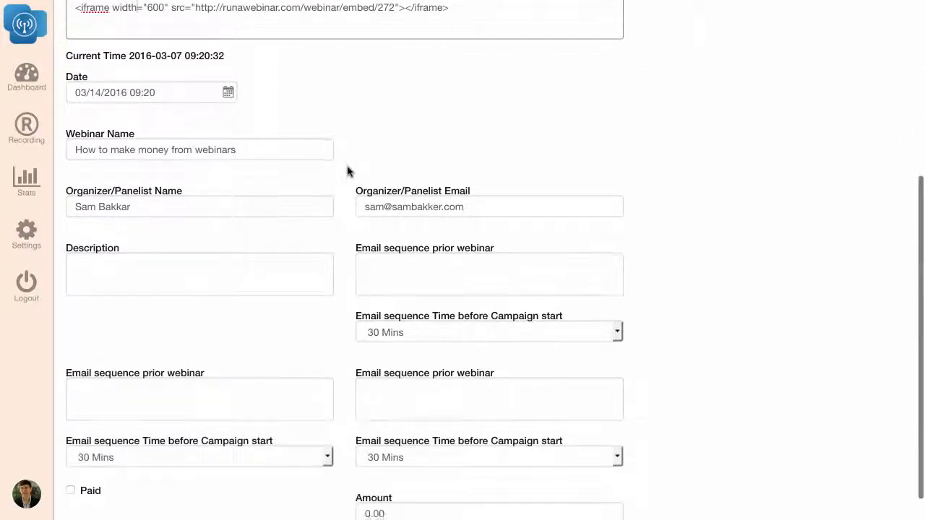
scroll(347, 171, up, 5)
scroll(346, 167, down, 2)
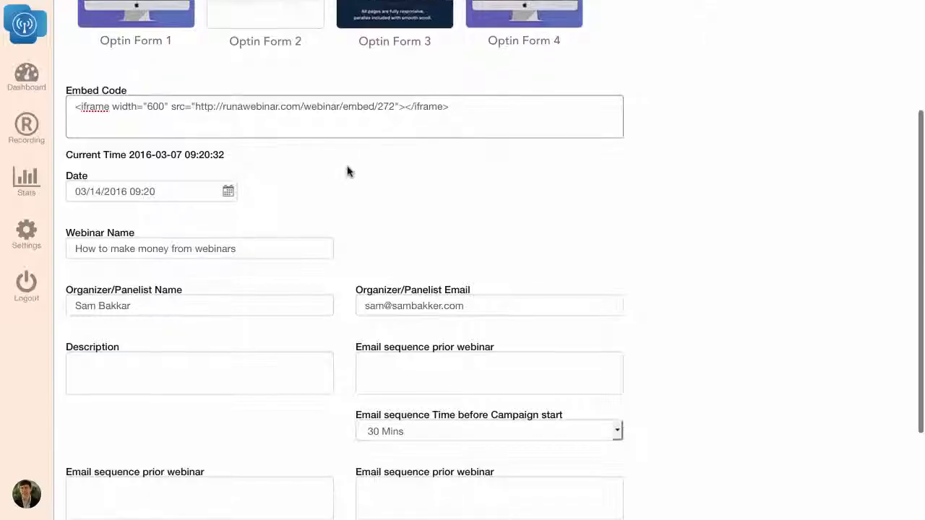
scroll(347, 171, up, 4)
scroll(349, 172, down, 6)
scroll(348, 172, down, 2)
scroll(346, 169, up, 1)
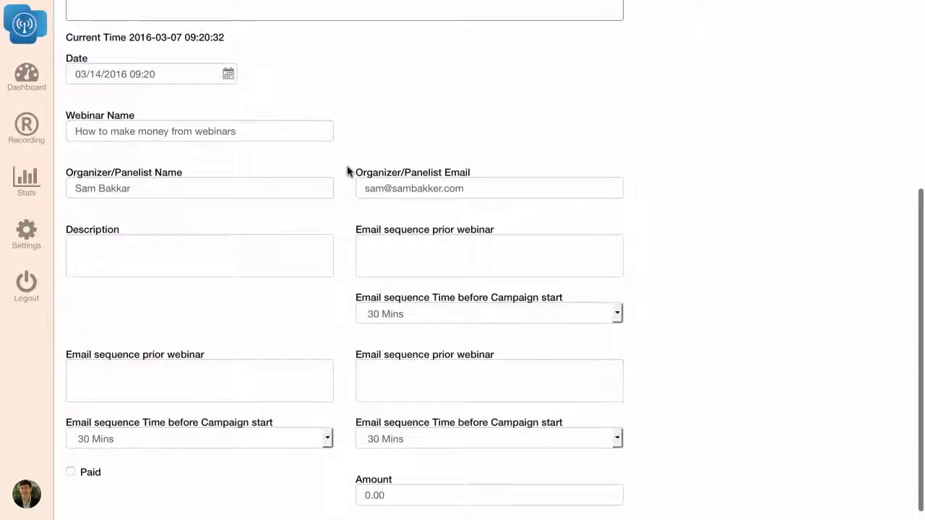
scroll(347, 169, up, 7)
scroll(347, 173, down, 1)
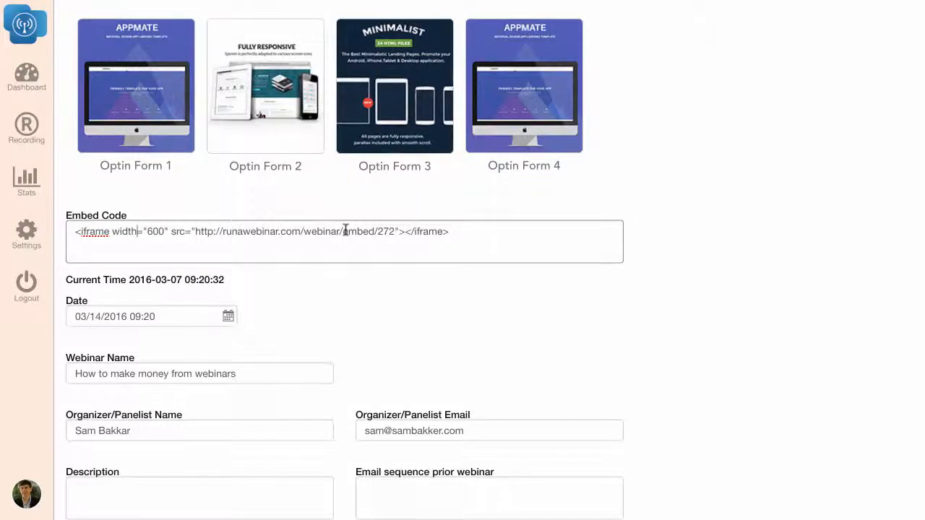
scroll(346, 231, up, 1)
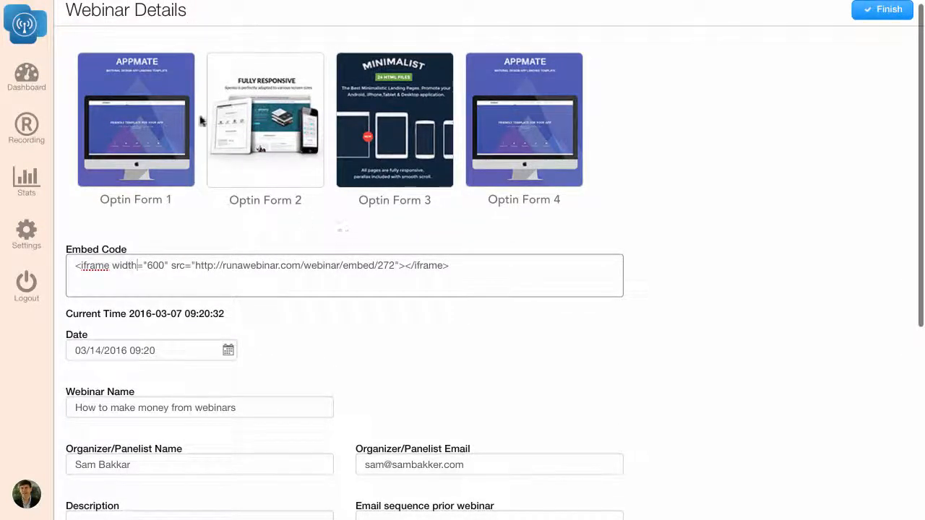
- Try out the opt-in form designs Optin Form 1, Optin Form 3 and Optin Form 2
click(156, 113)
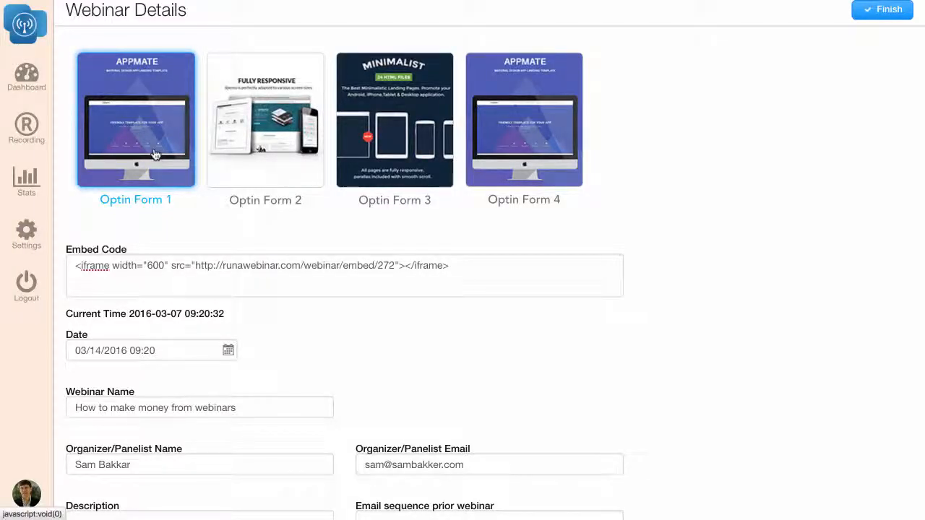
scroll(155, 154, up, 1)
click(354, 124)
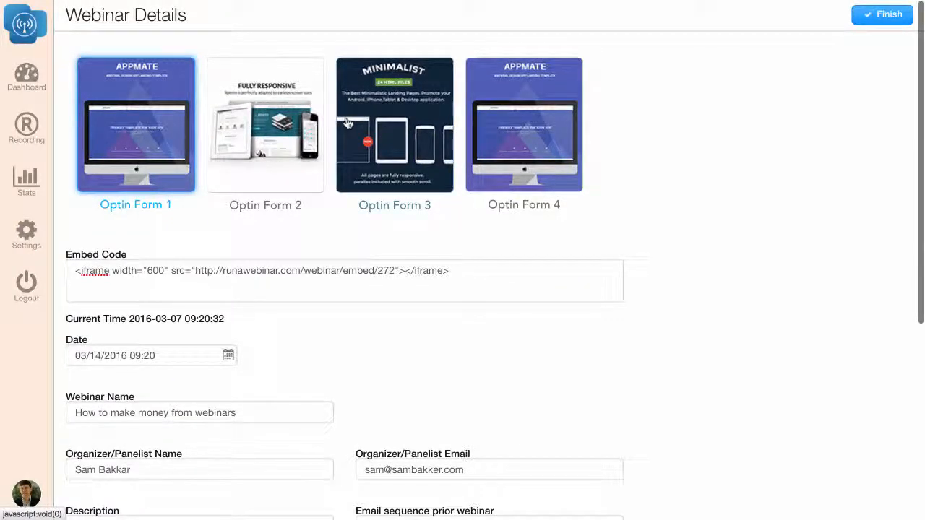
click(404, 132)
click(260, 133)
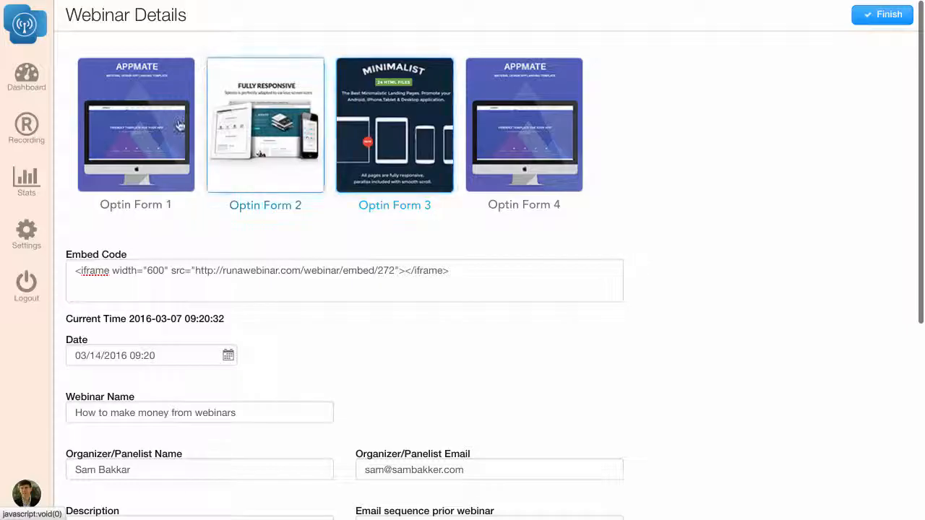
- Return to the dashboard and create another webinar named "How to make money from webinars" with recording enabled
click(26, 72)
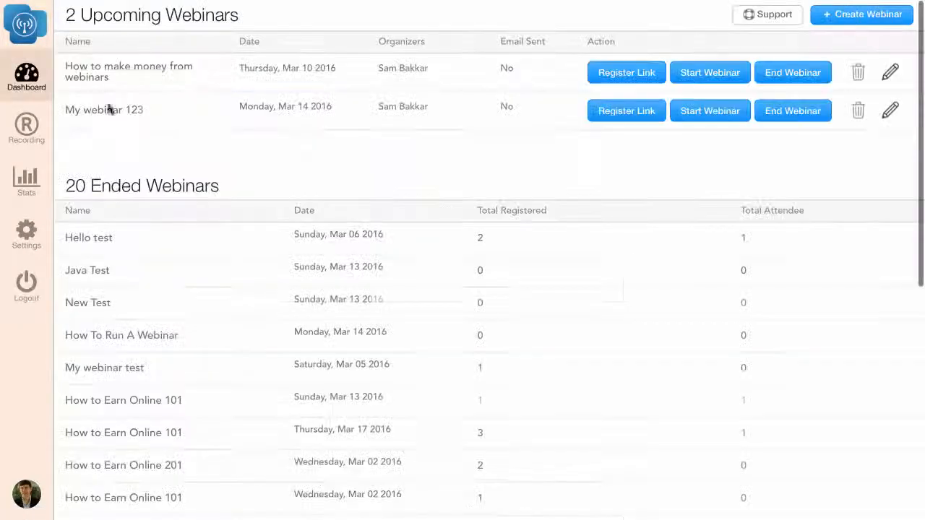
click(862, 14)
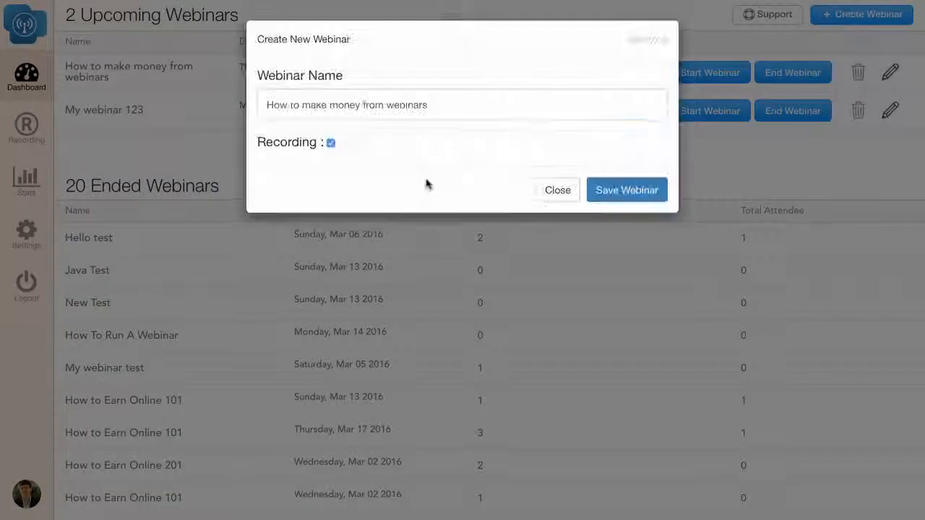
click(606, 194)
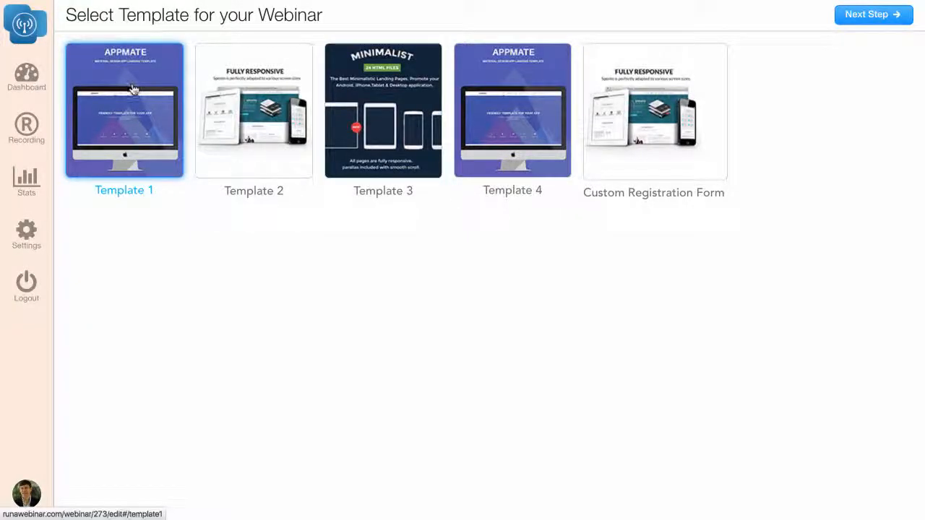
- Continue with Template 1 into the template editor and look over its default page layout
click(842, 14)
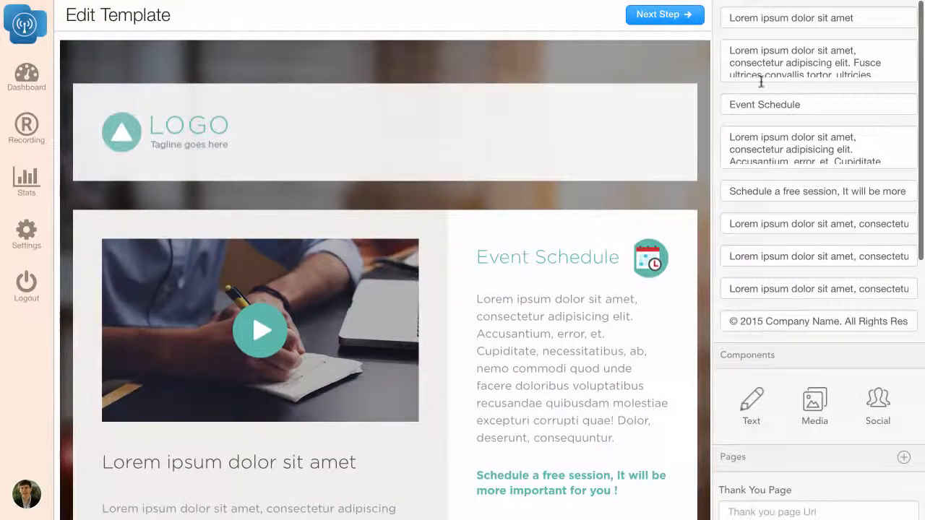
scroll(764, 91, down, 5)
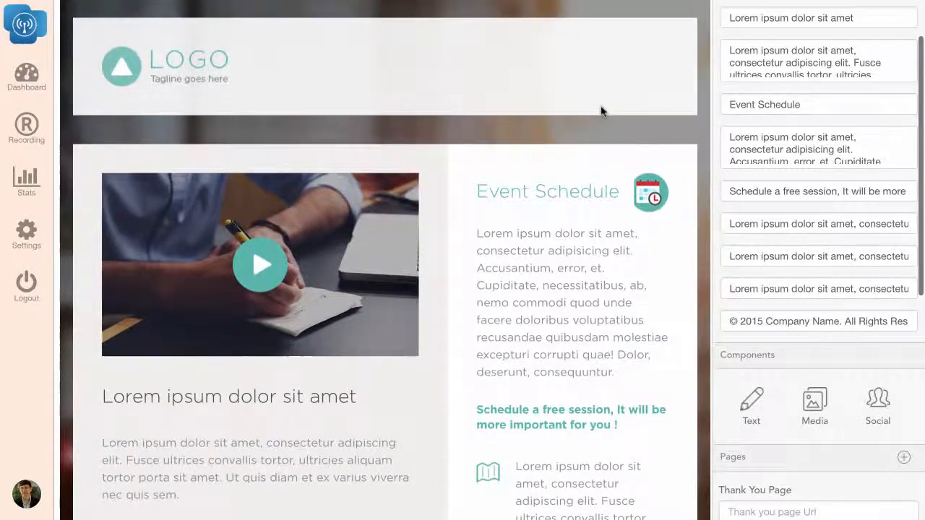
scroll(602, 110, up, 5)
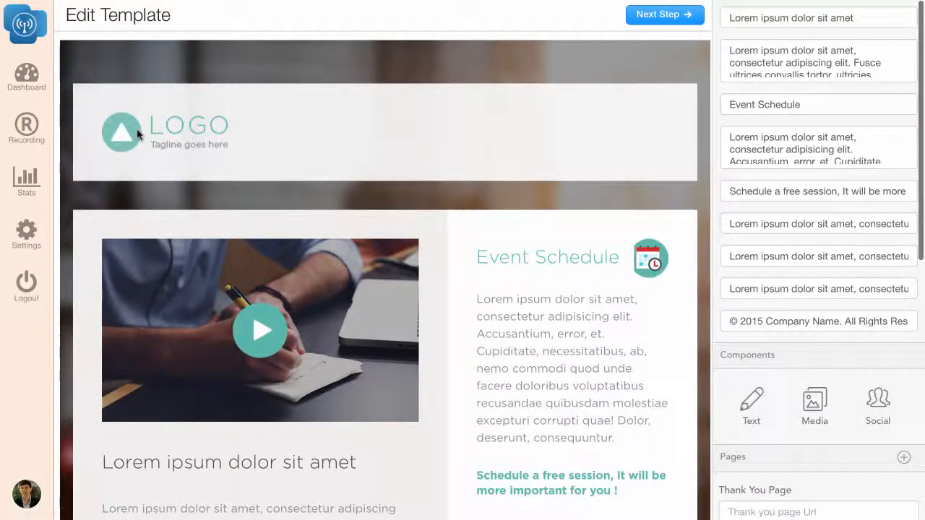
- Replace the placeholder headline below the video with "Make Money With Webinars"
scroll(137, 135, down, 1)
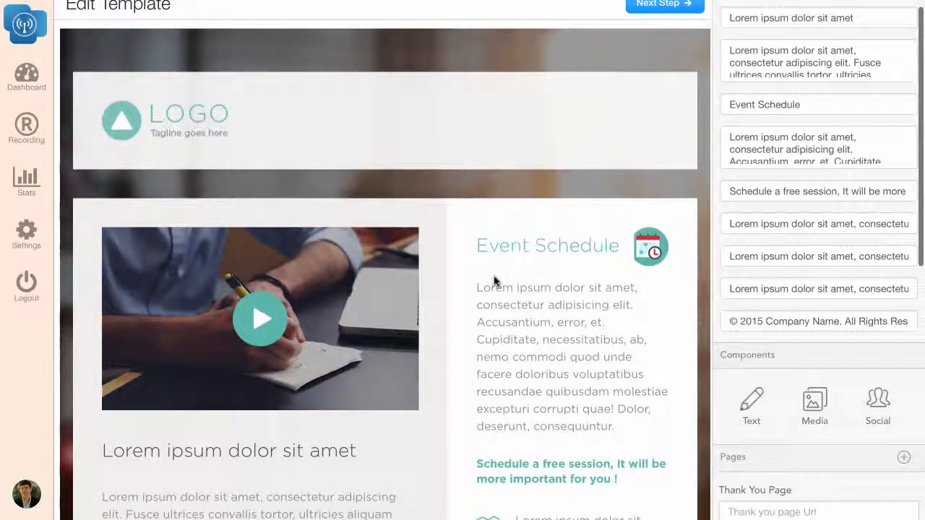
scroll(493, 277, up, 1)
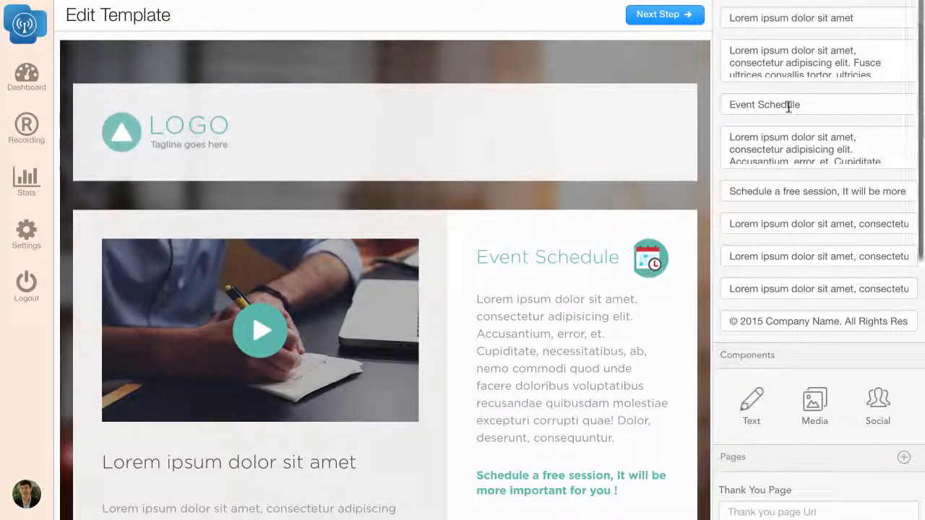
click(867, 18)
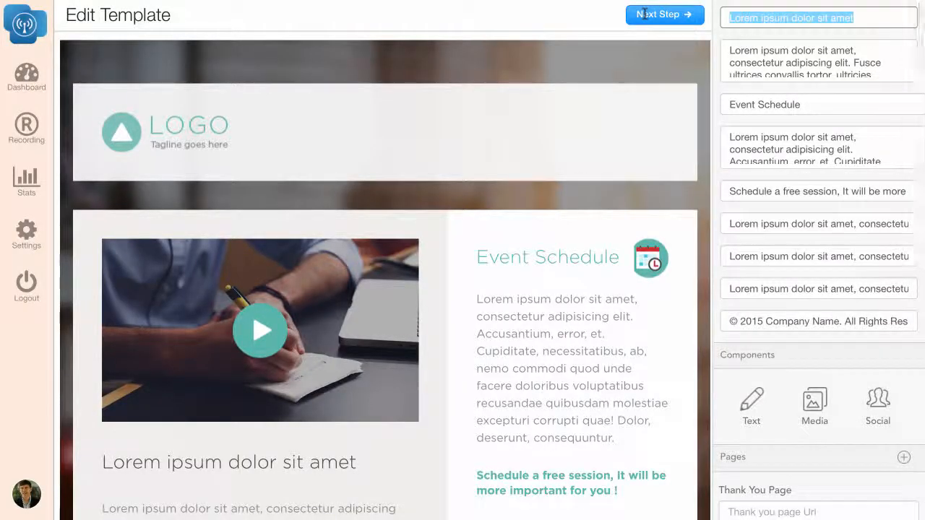
text(Make Mone)
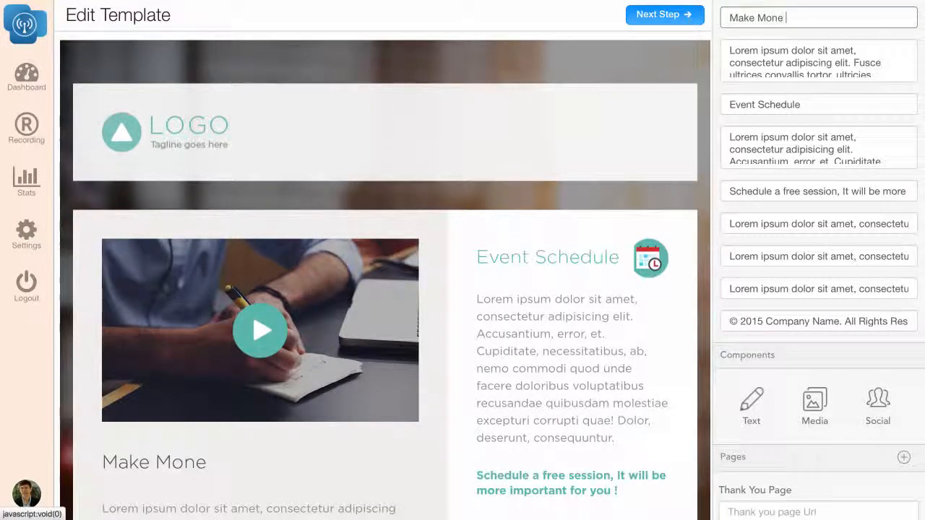
text(y With Webinars)
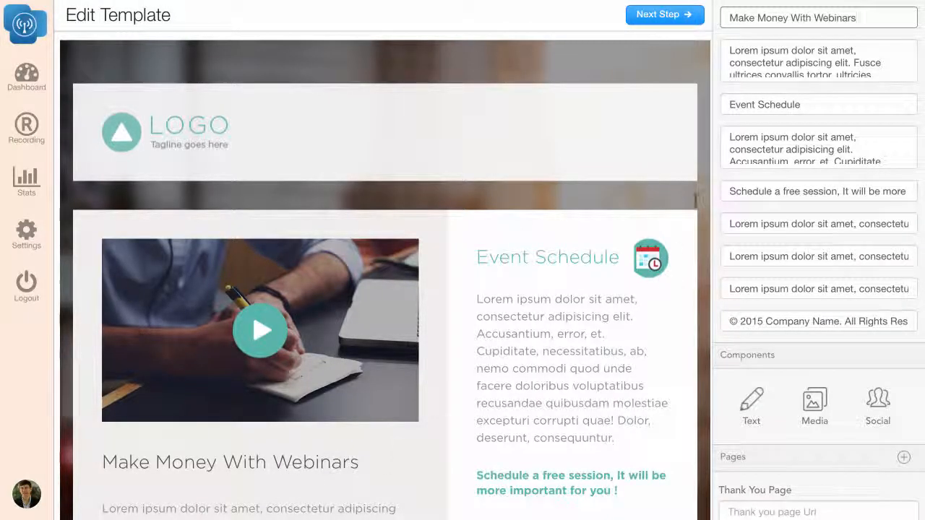
- Replace the paragraph under the headline with "This is a really special webinar about webinars thats going to show you how to make money with webinars."
drag(728, 49, 860, 112)
text(This is )
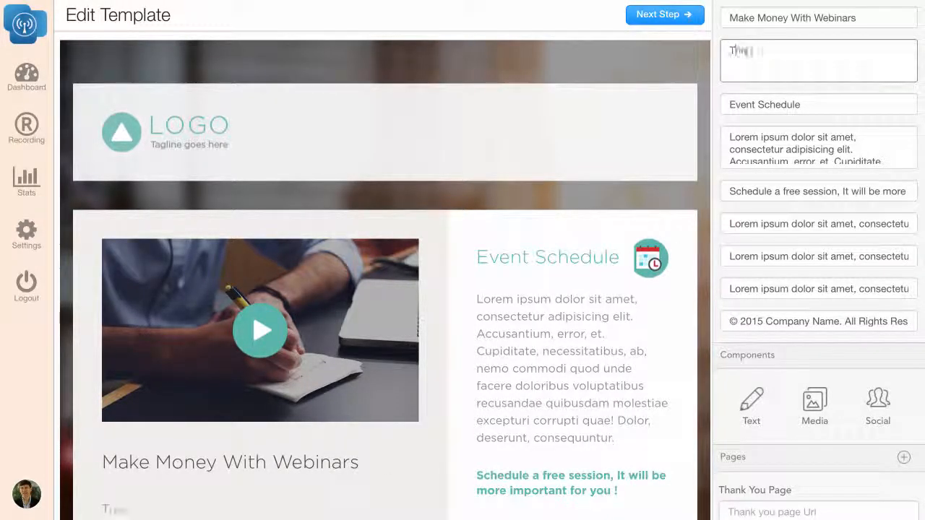
text(a really specia)
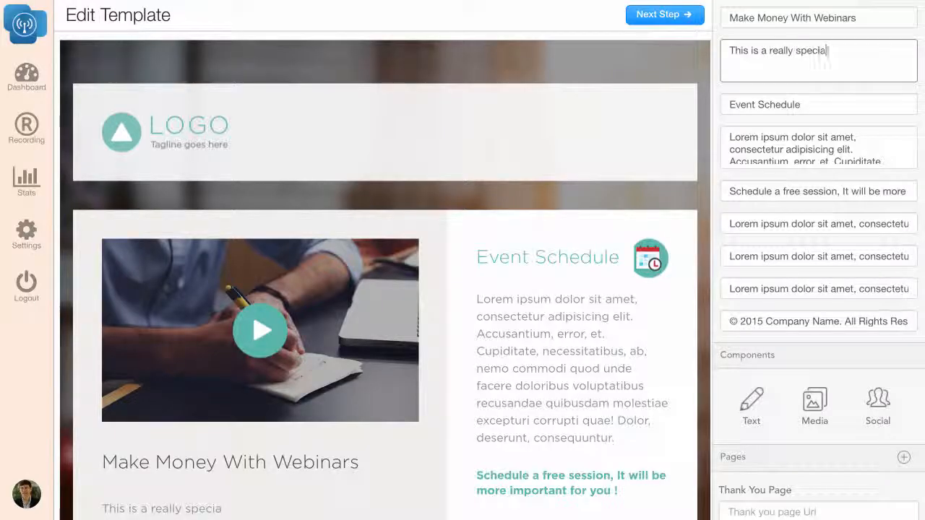
text(l webinar about webin)
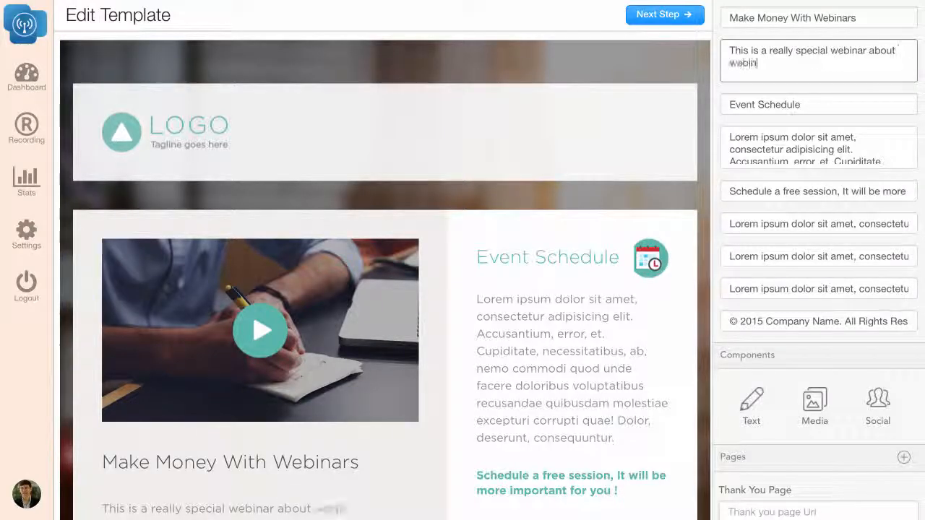
text(ars thats going t)
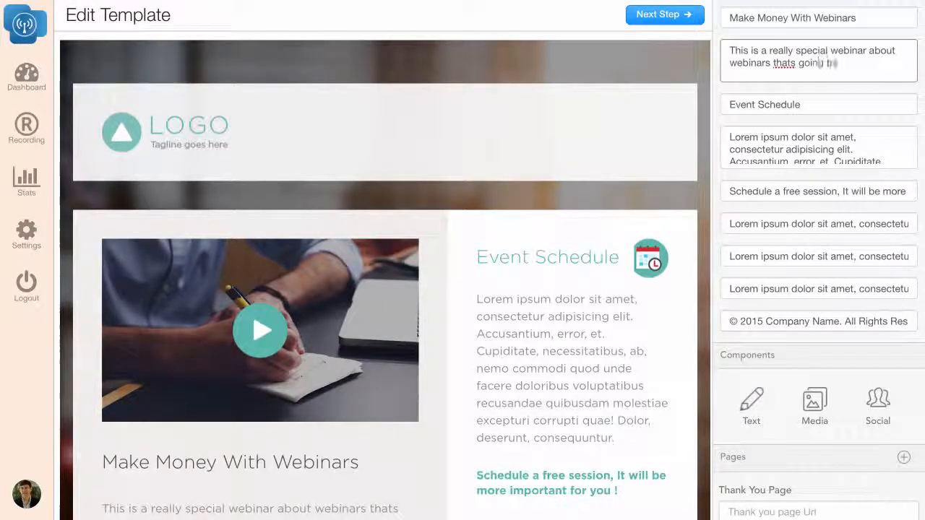
text(o show you how to make money )
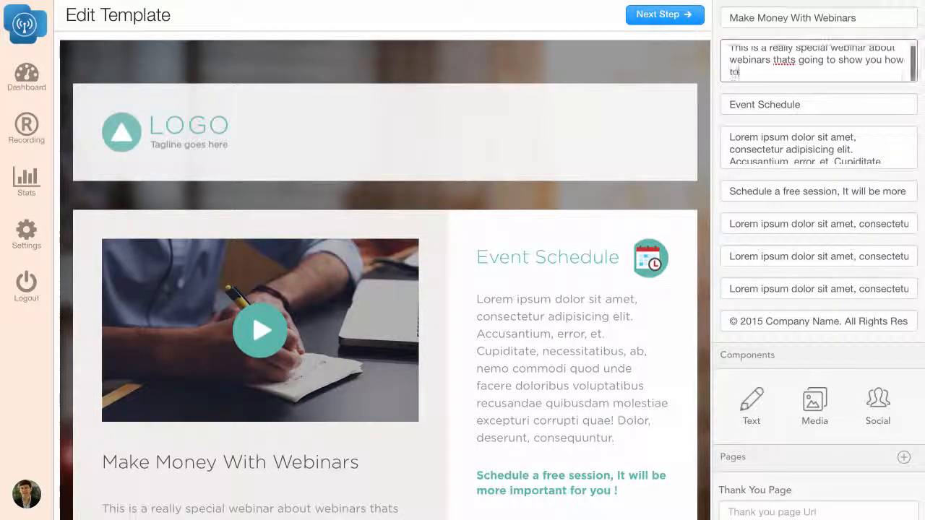
text(with webinars)
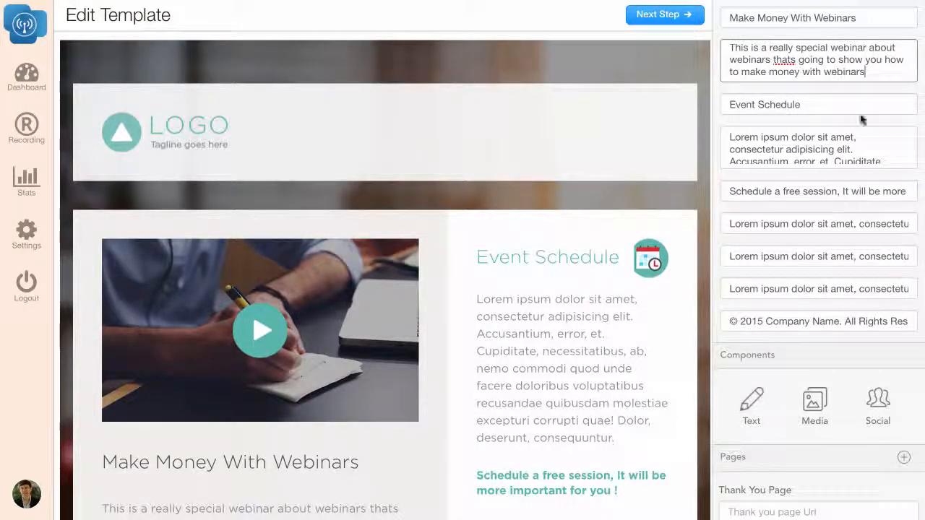
text(.)
- Change the "Event Schedule" heading to "14th March"
key(Tab)
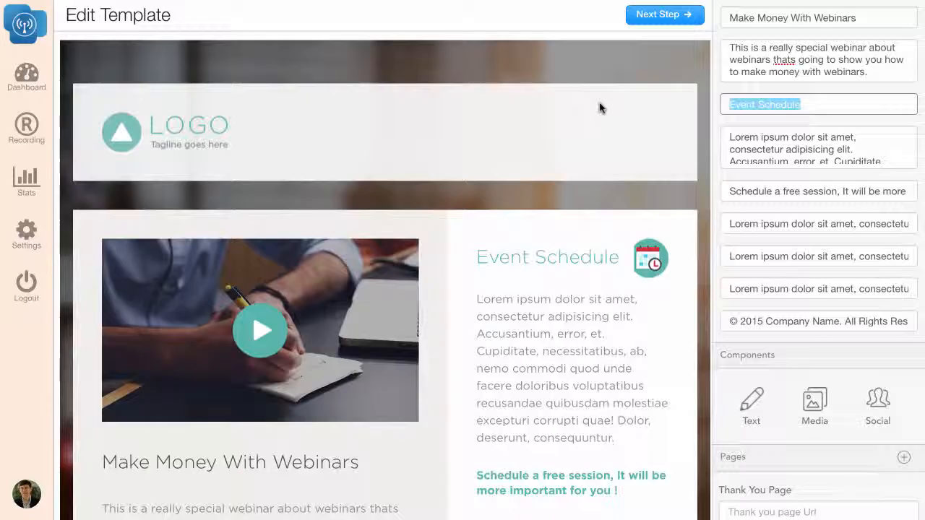
text(S)
key(BackSpace)
text(14)
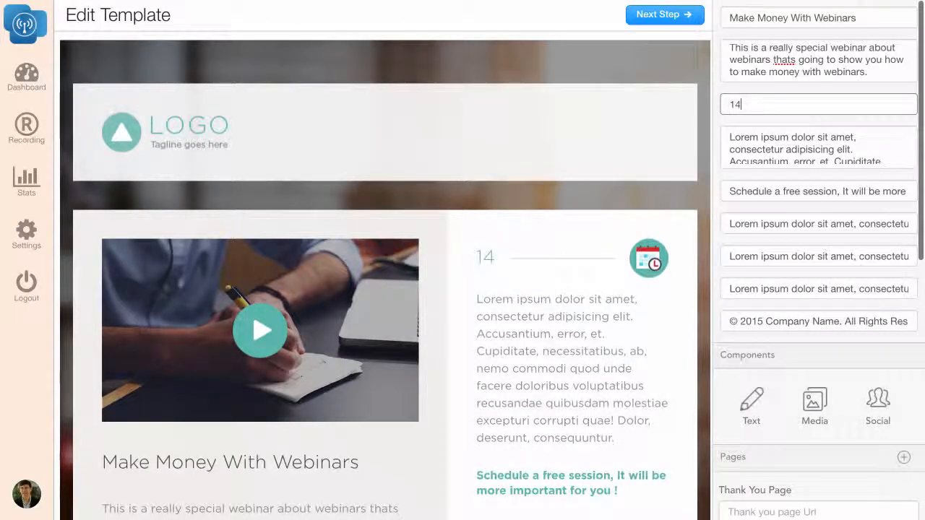
text(th March)
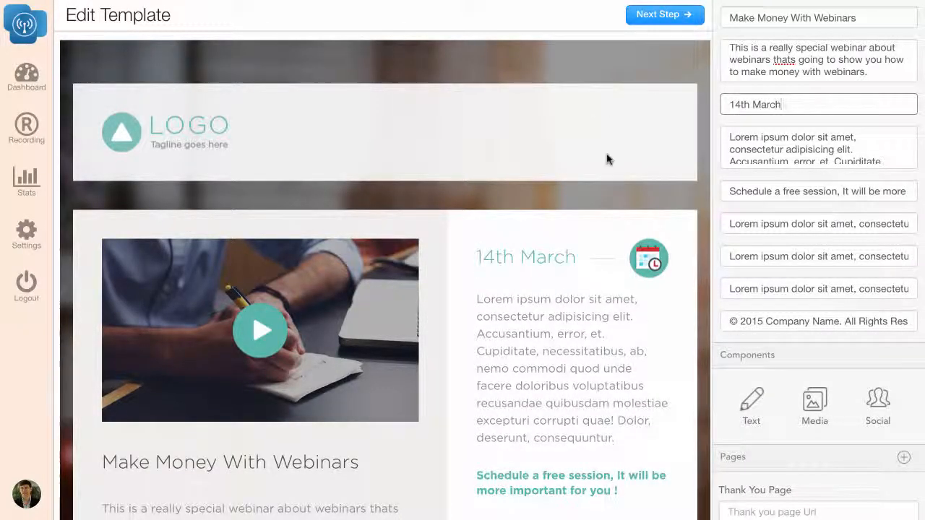
text( 2016)
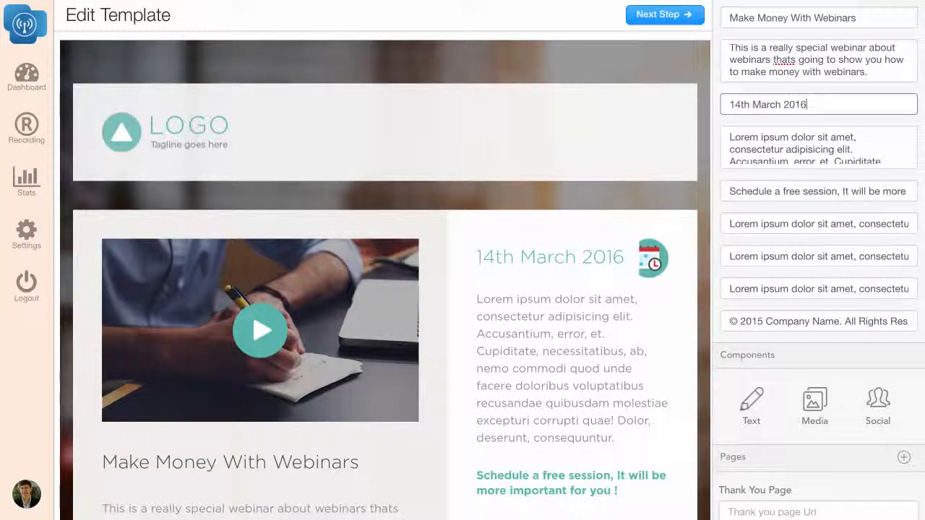
key(BackSpace)
key(BackSpace)
key(BackSpace)
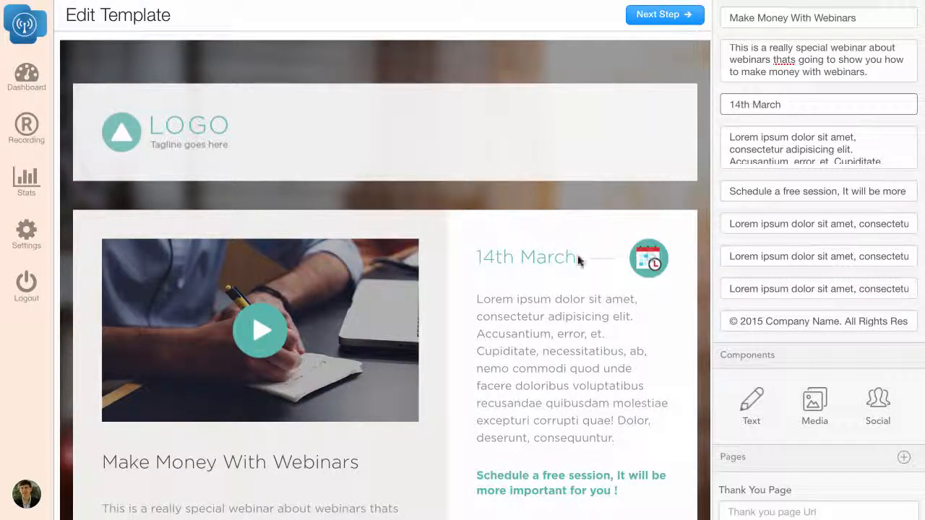
- Replace the placeholder paragraph under the event date with "Come to this webinar it will be great"
click(726, 134)
drag(726, 134, 818, 205)
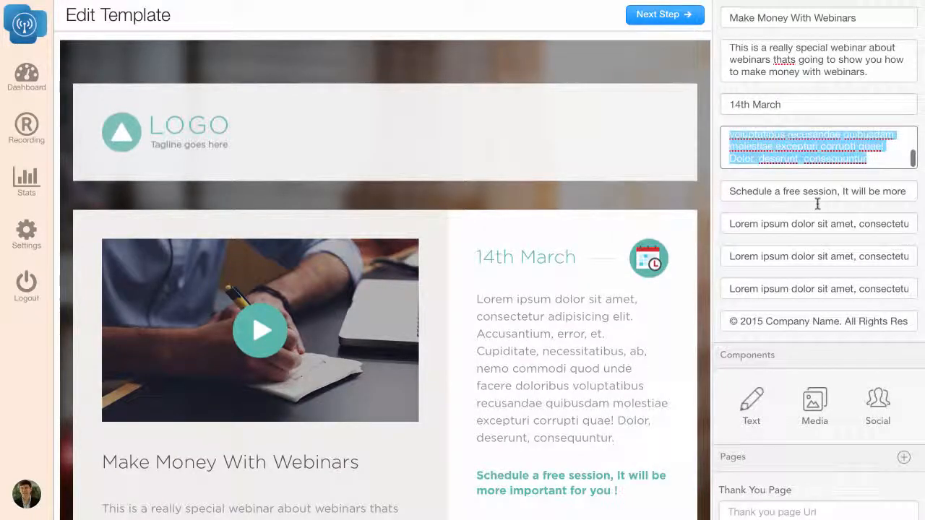
text(Come to this webinar it will)
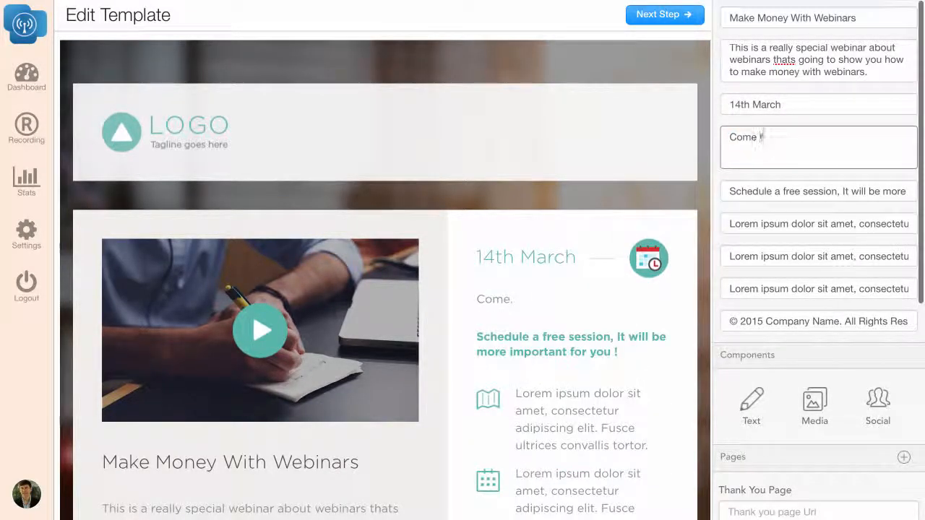
text( be great)
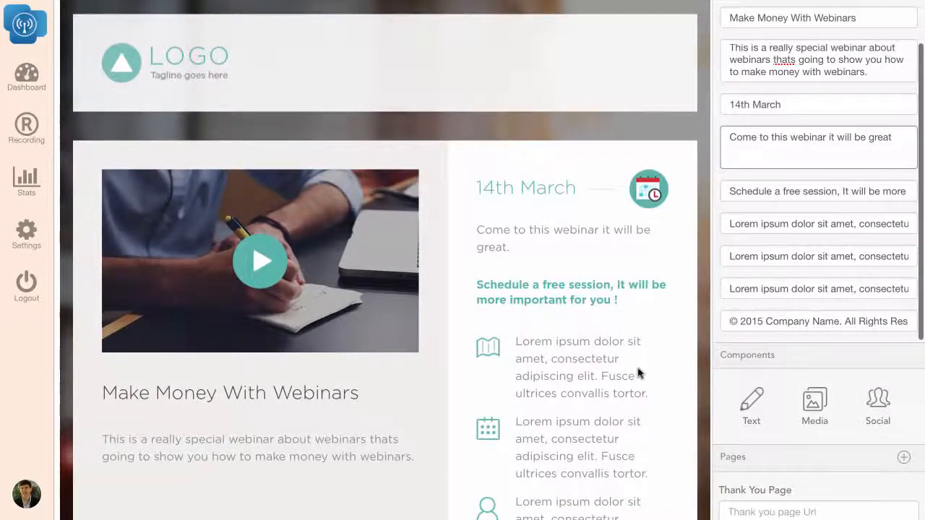
- Add a Facebook share link to the page header that points to the RunAWebinar page on facebook.com
scroll(640, 374, down, 3)
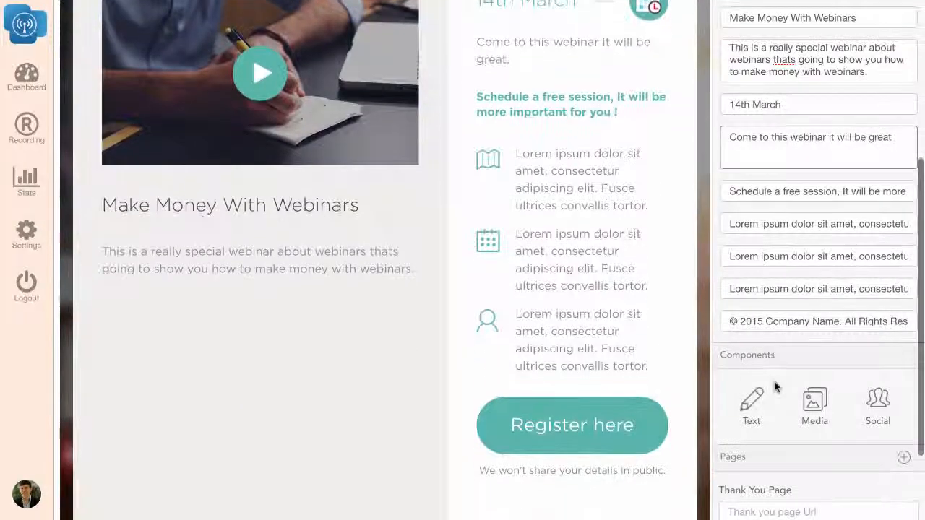
click(782, 504)
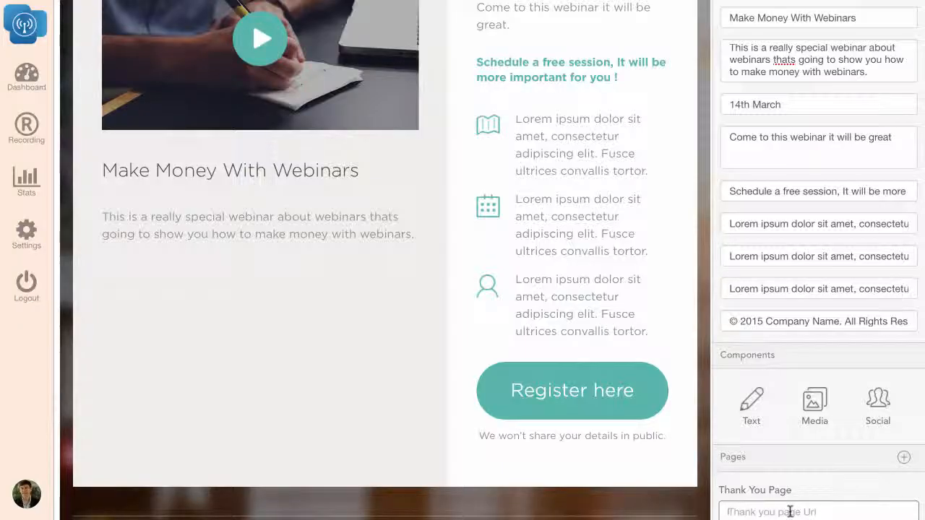
click(878, 399)
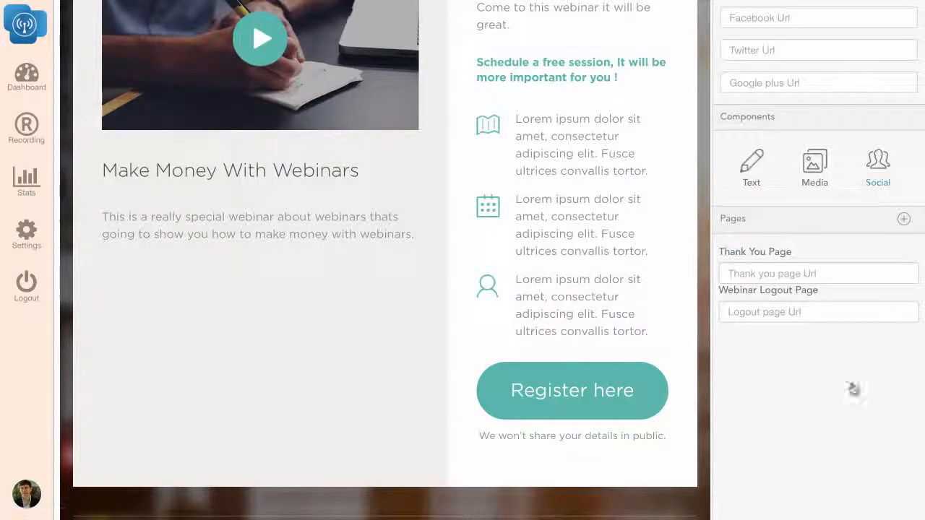
click(730, 17)
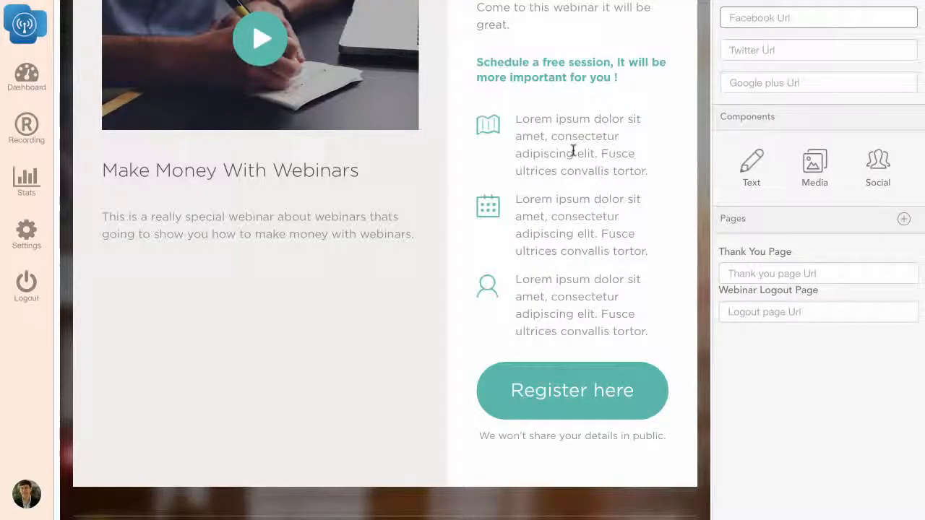
scroll(573, 151, up, 5)
text(http)
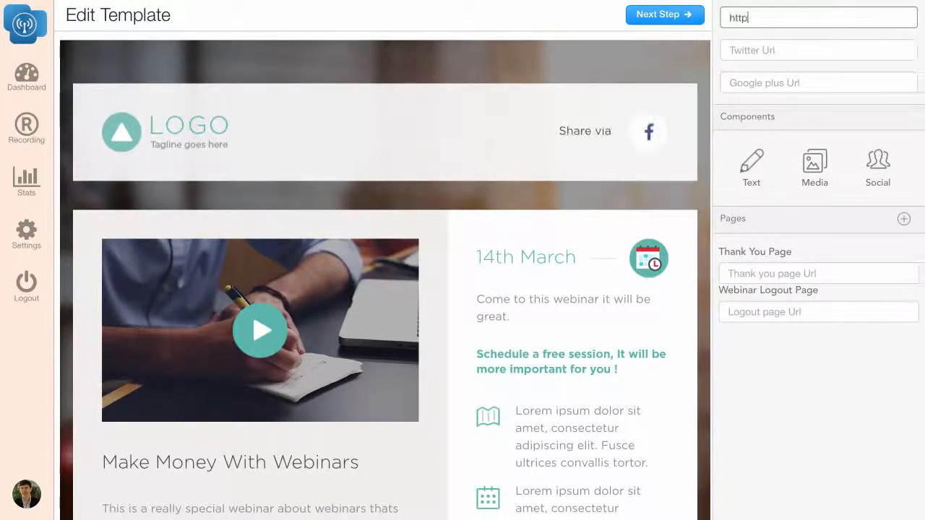
text(:facebeo)
key(BackSpace)
key(BackSpace)
key(BackSpace)
text(//facebook.com/runawebinas)
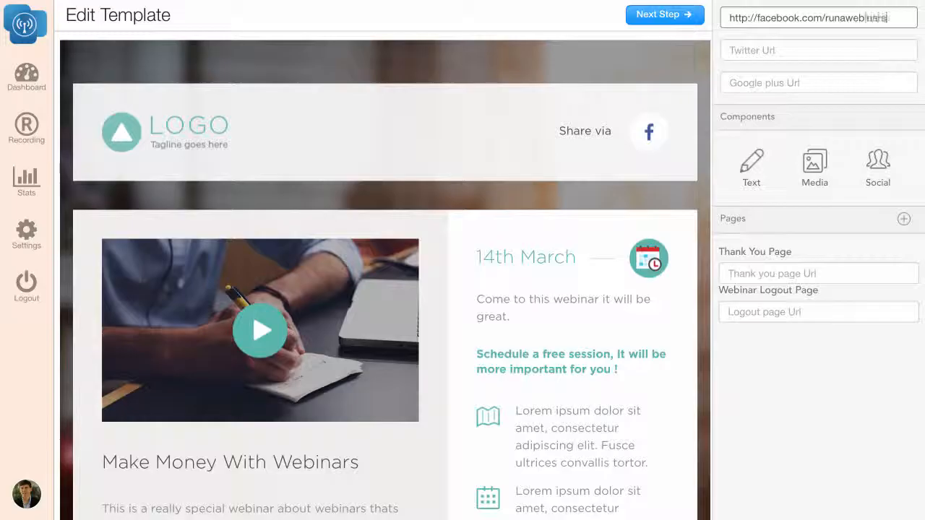
- Replace the placeholder logo in the page header with the dashlogo image from the Desktop
click(817, 177)
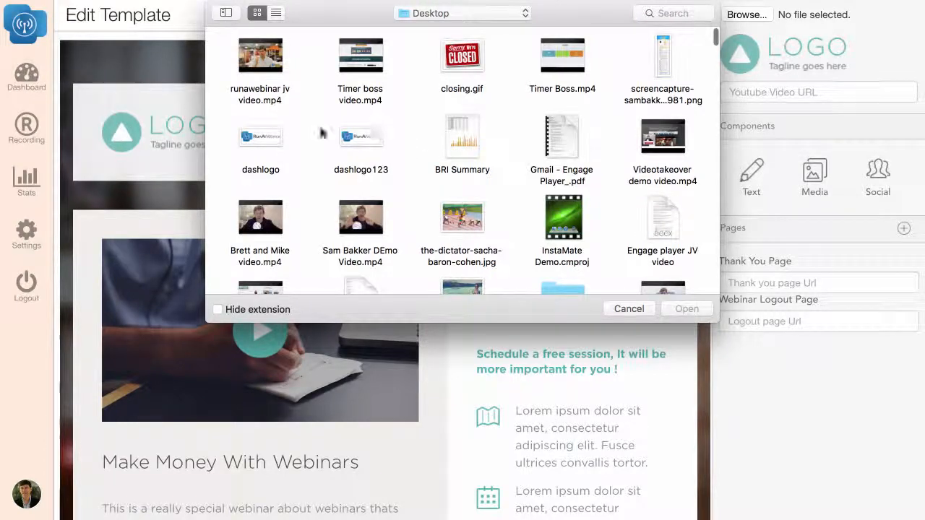
click(267, 139)
click(687, 311)
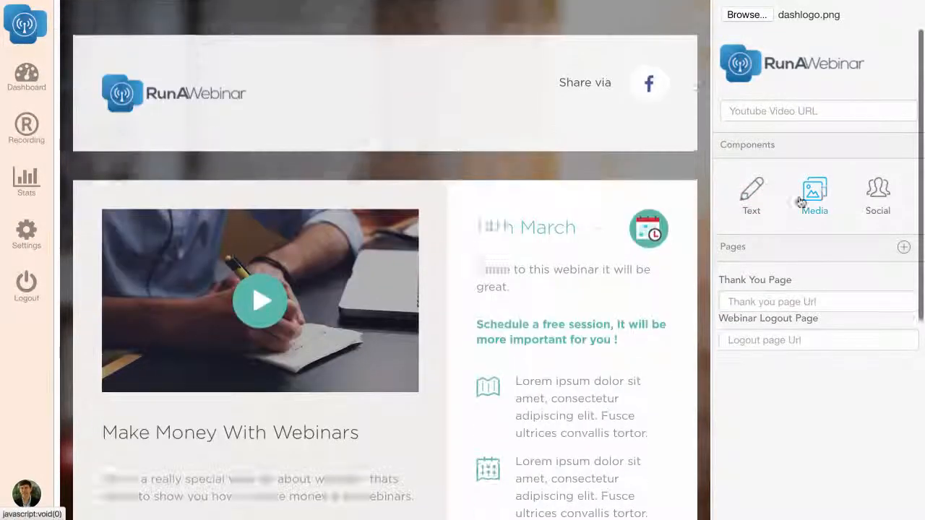
- Change the copyright year in the page footer to 2016 and continue to the webinar details form
scroll(580, 291, down, 5)
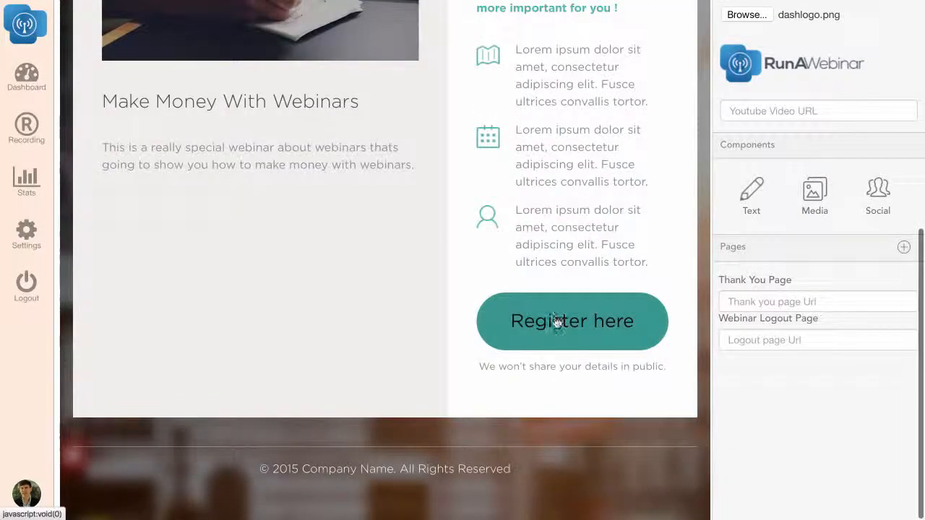
scroll(572, 323, up, 1)
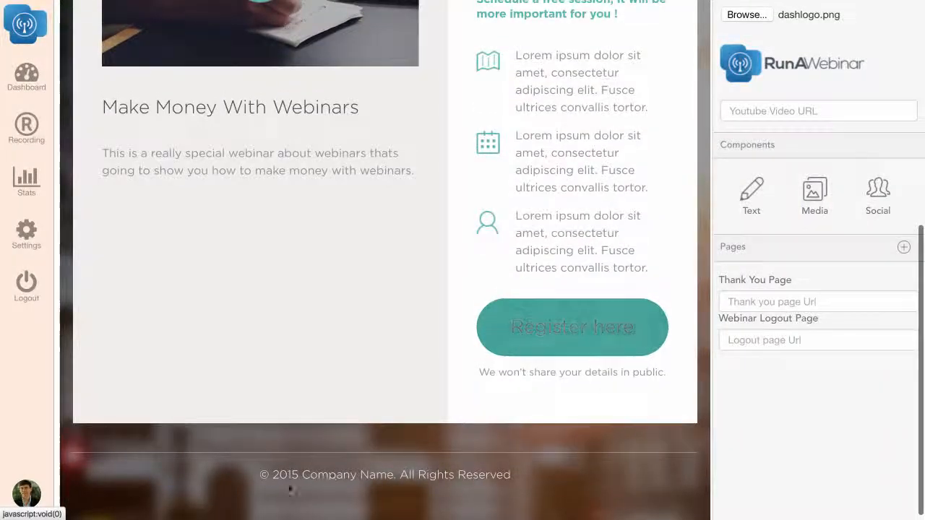
scroll(768, 260, up, 5)
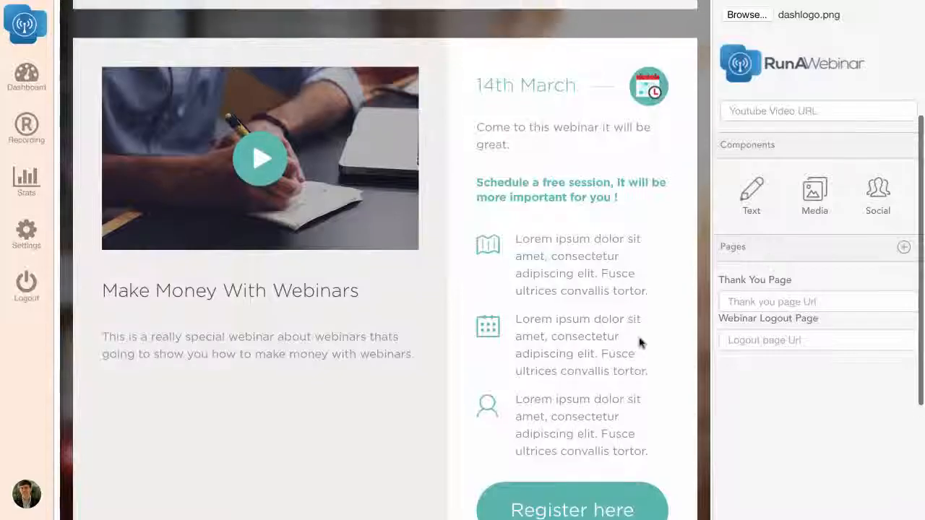
scroll(640, 341, up, 3)
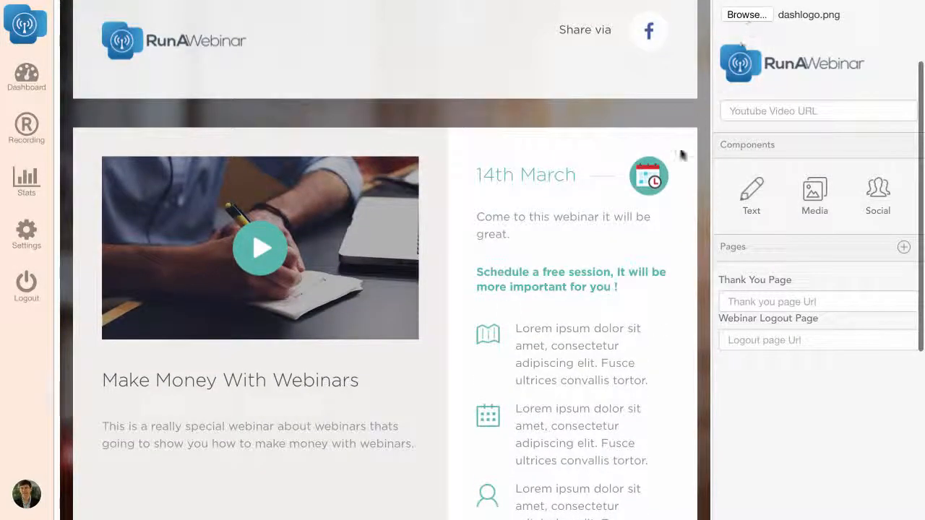
click(751, 190)
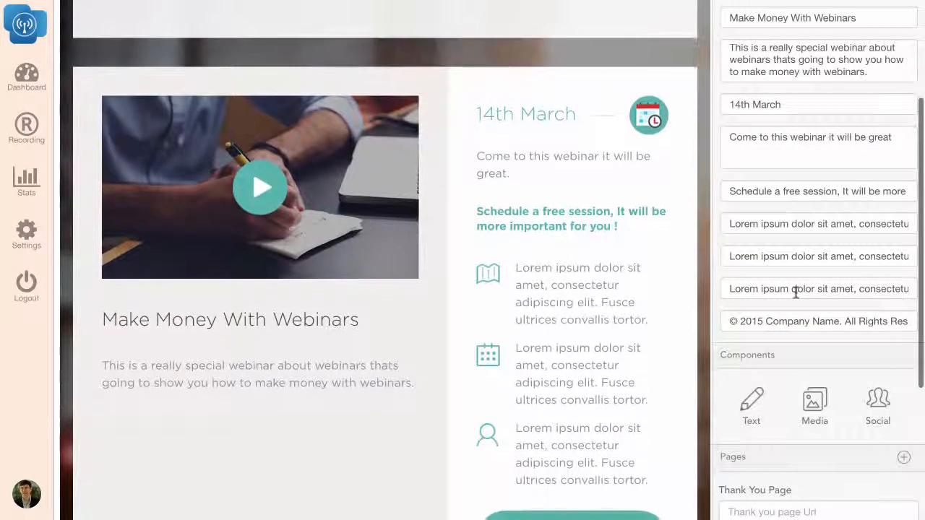
click(758, 321)
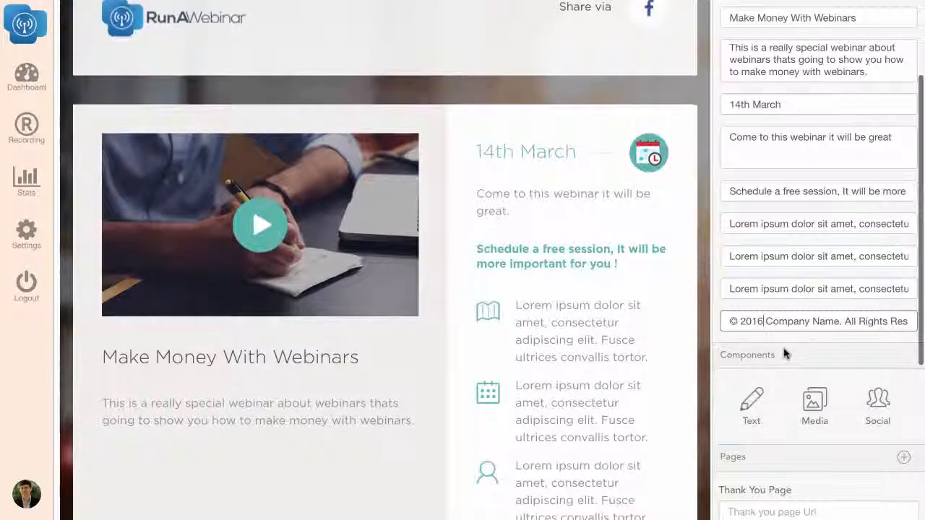
scroll(453, 330, up, 3)
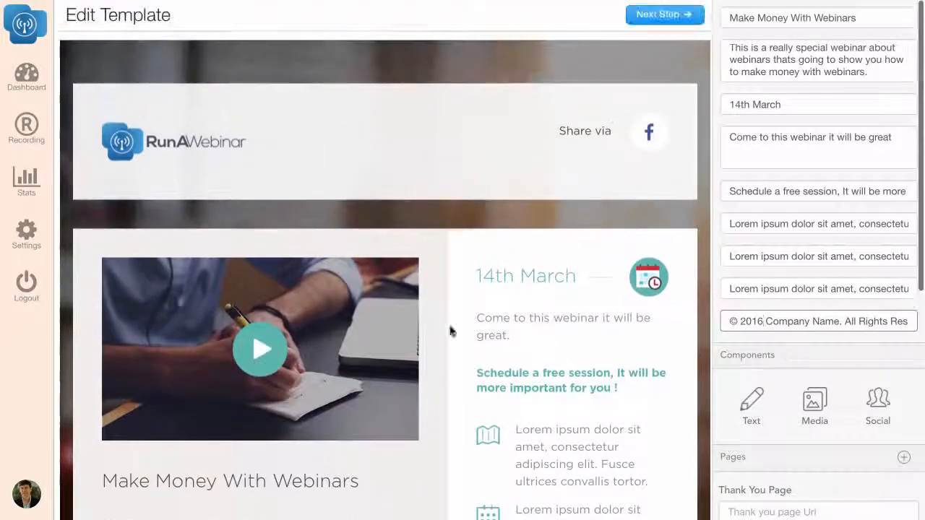
click(677, 19)
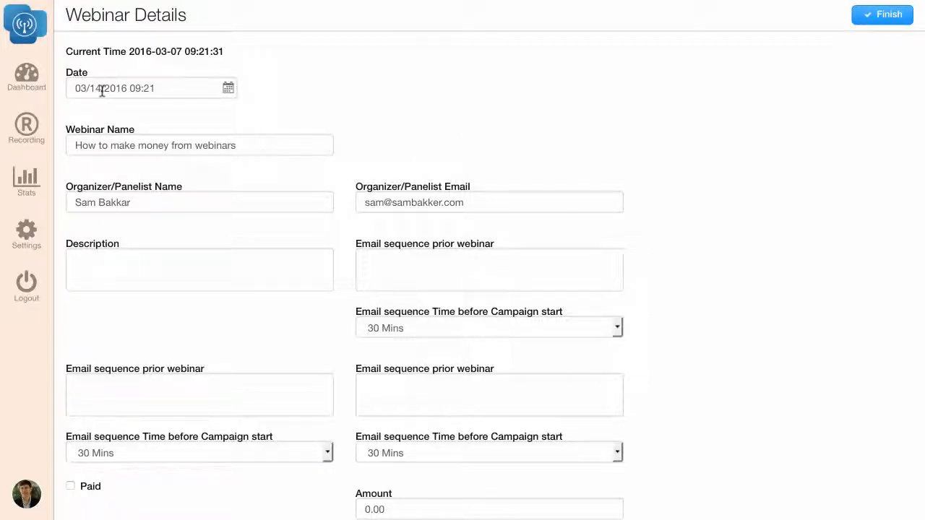
- Set the first pre-webinar email's send time to 1 Hour before the campaign start
click(375, 254)
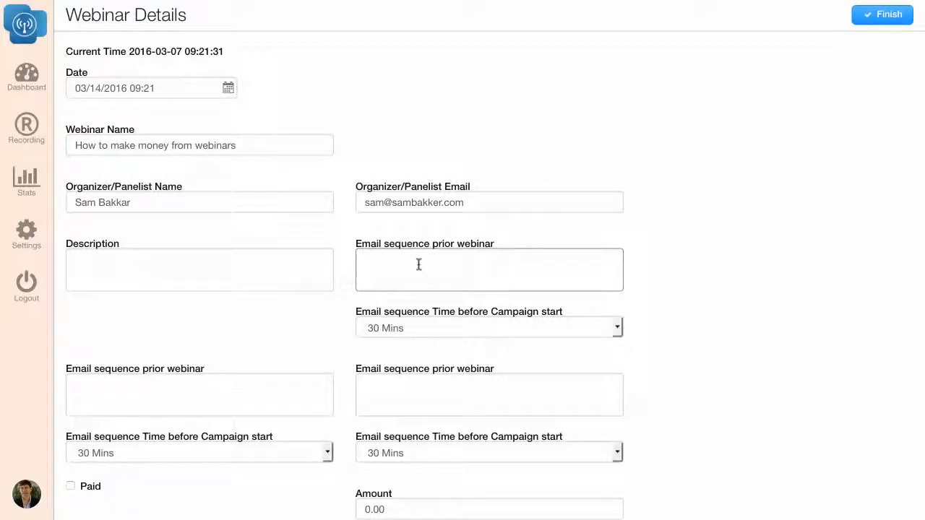
click(444, 328)
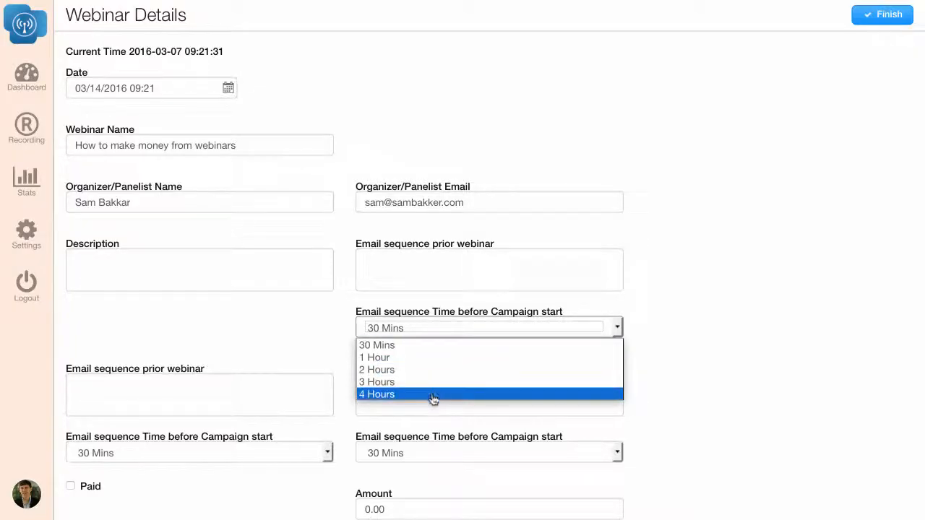
click(429, 358)
click(431, 330)
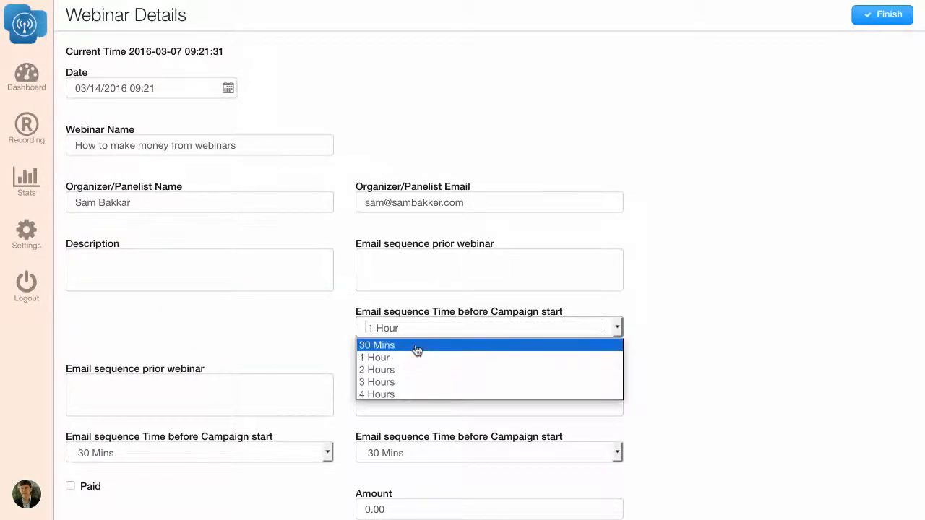
click(446, 280)
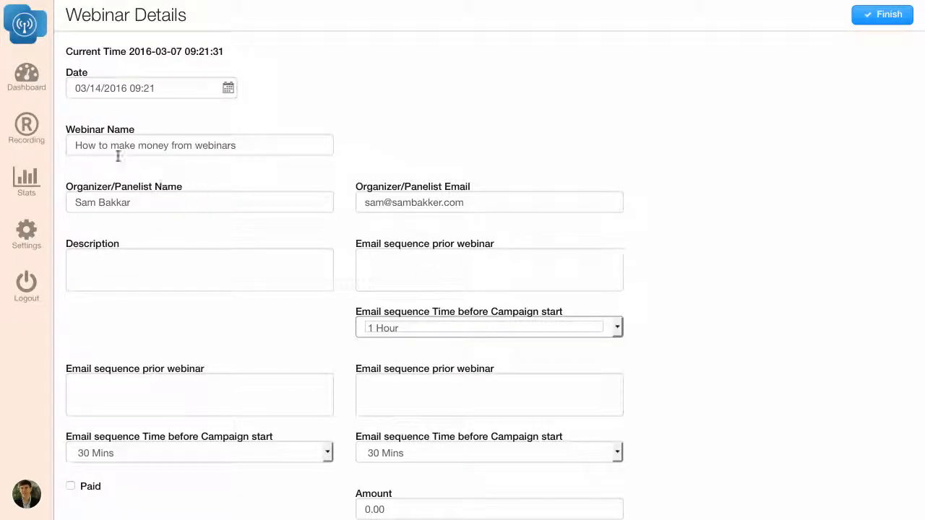
- Set the webinar date to 03/09/2016 at 11:00
click(147, 88)
click(166, 176)
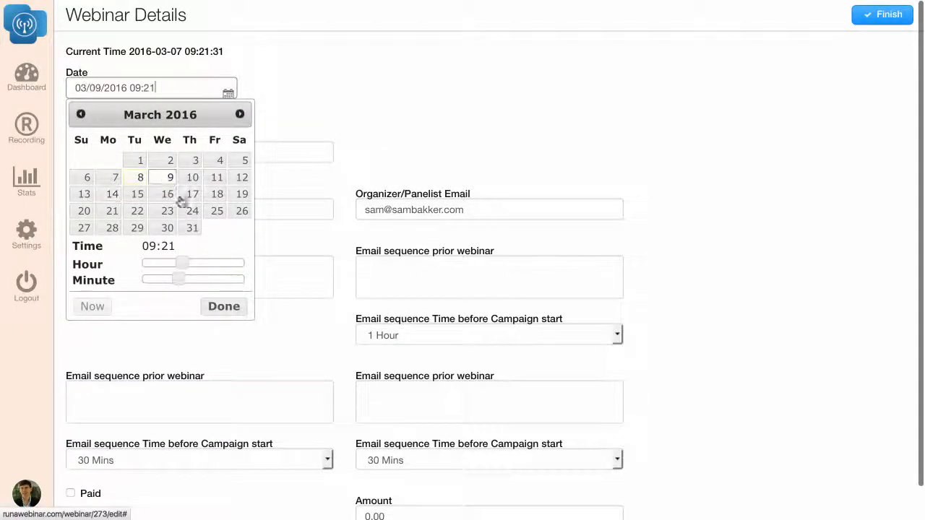
drag(182, 264, 129, 280)
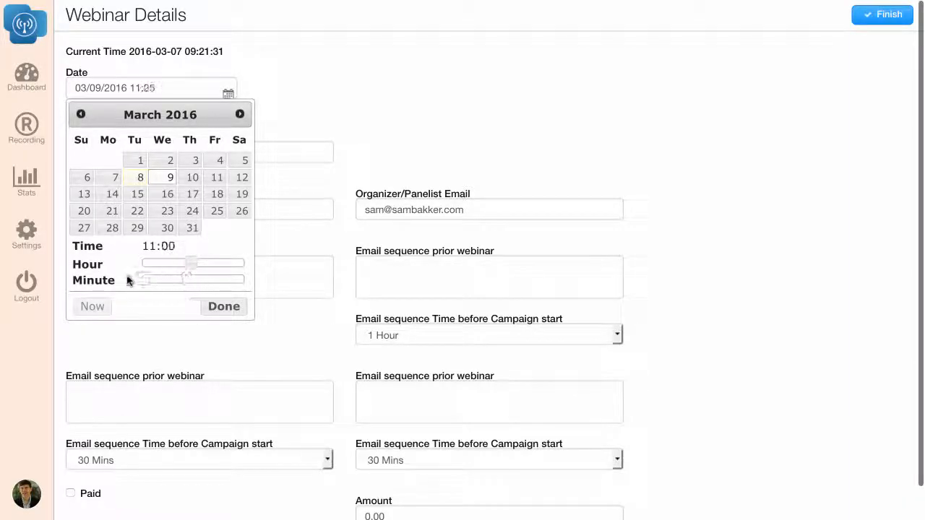
click(237, 307)
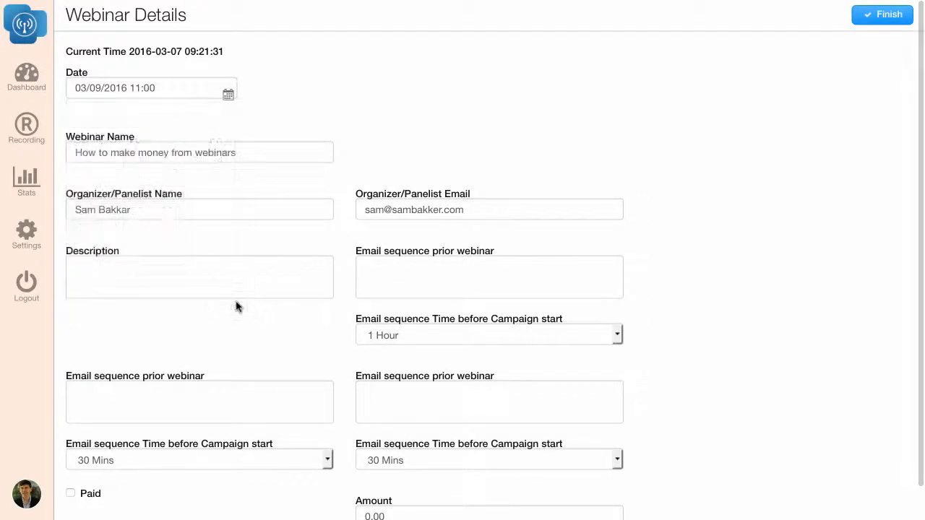
- Enter "How to make money with webinars" as the webinar description
scroll(445, 360, down, 1)
click(413, 372)
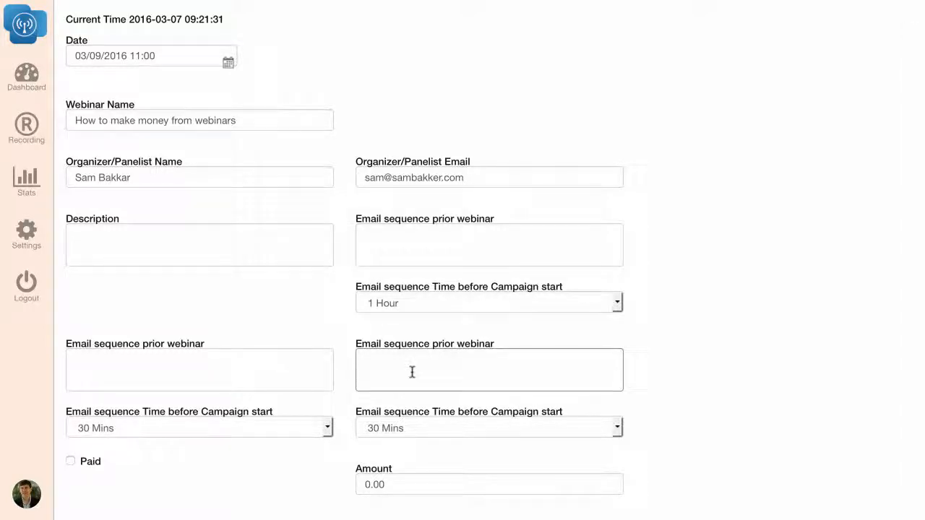
click(188, 238)
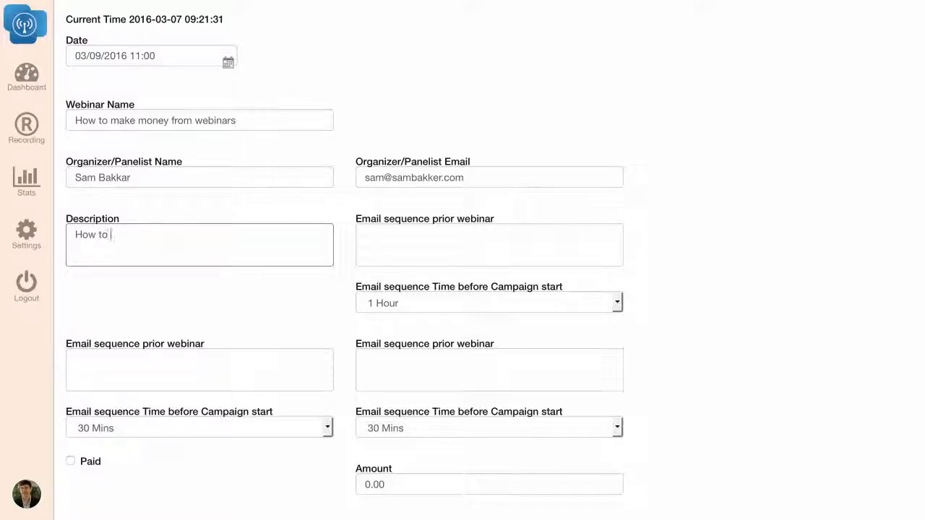
text(How to make money with webinars)
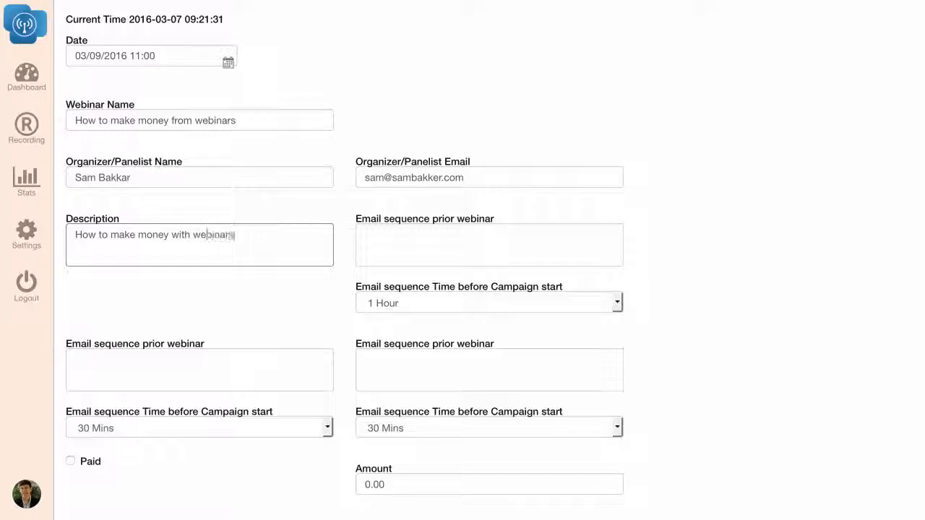
- Set the second pre-webinar email's send time to 2 Hours before the campaign start
click(433, 244)
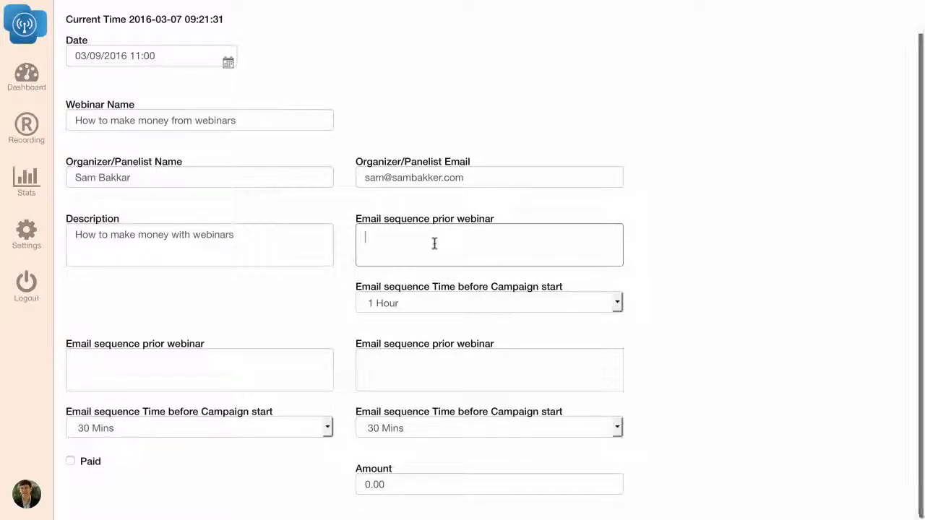
click(398, 354)
click(285, 368)
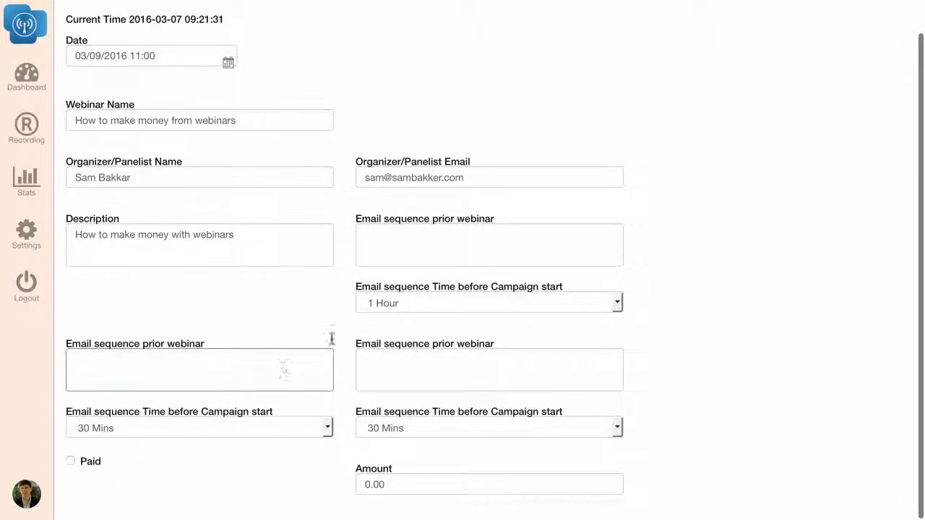
click(536, 254)
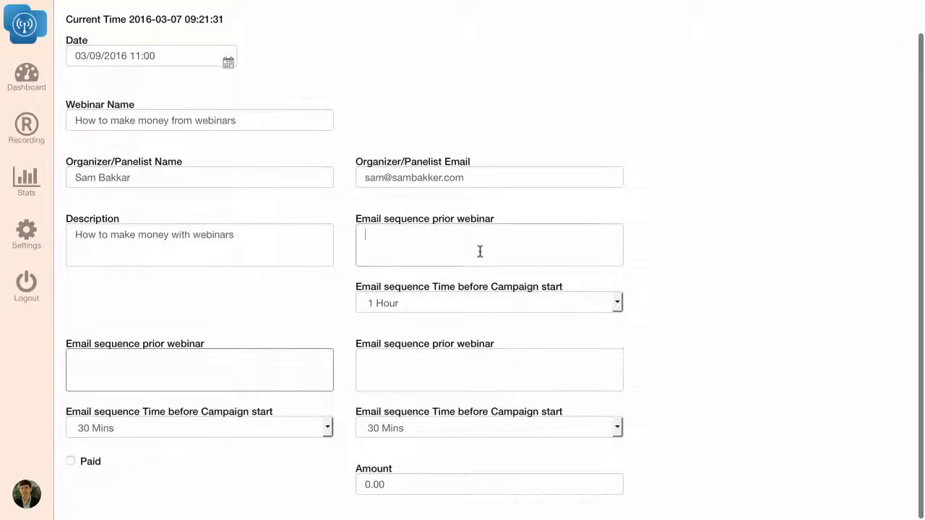
click(314, 428)
click(252, 386)
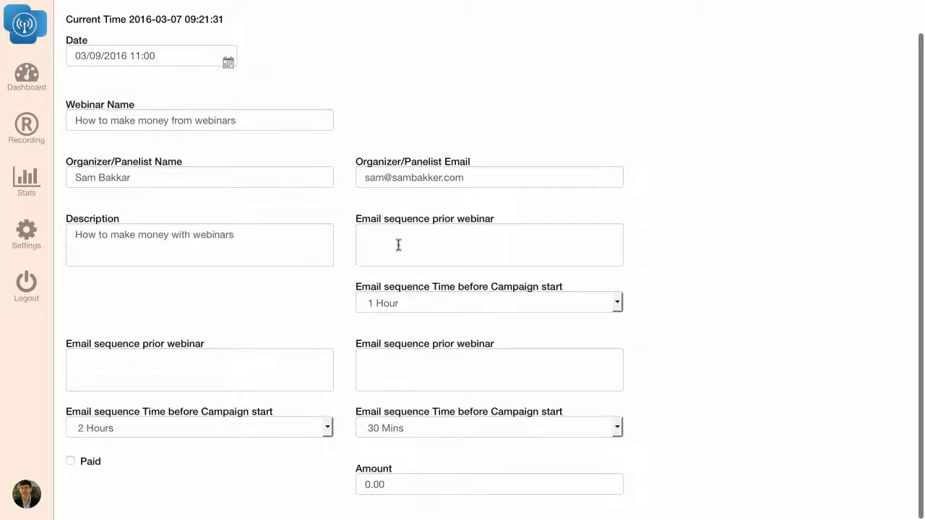
- Set the send times of the three pre-webinar emails to 30 Mins, 1 Hour and 2 Hours, in that order
click(406, 305)
click(399, 319)
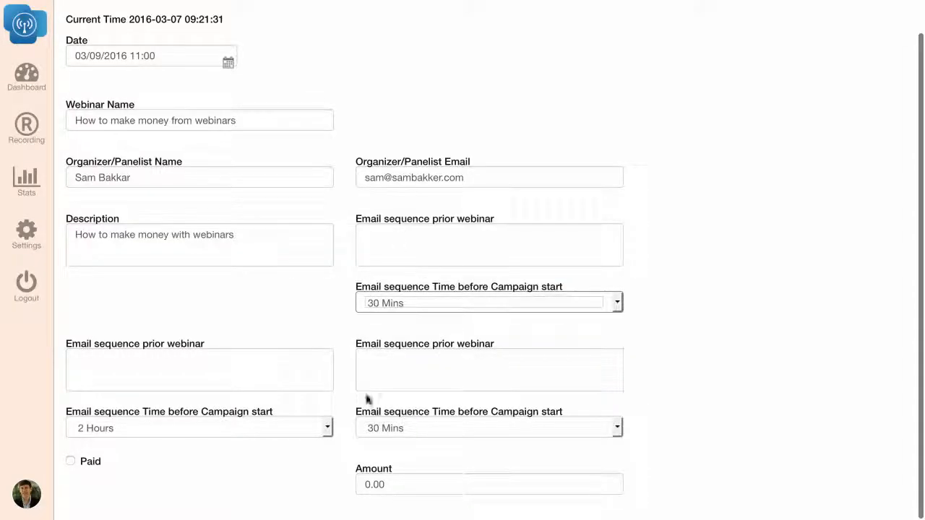
click(237, 434)
click(161, 373)
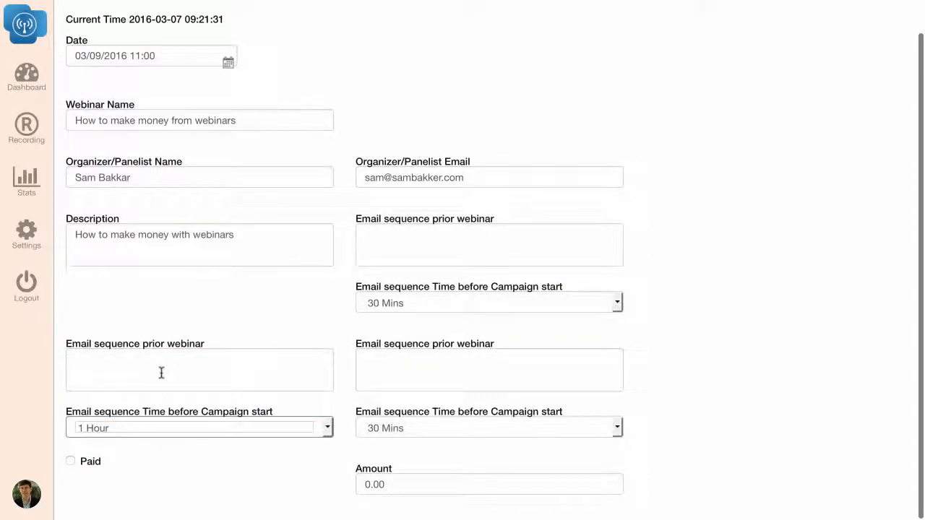
click(373, 432)
click(402, 385)
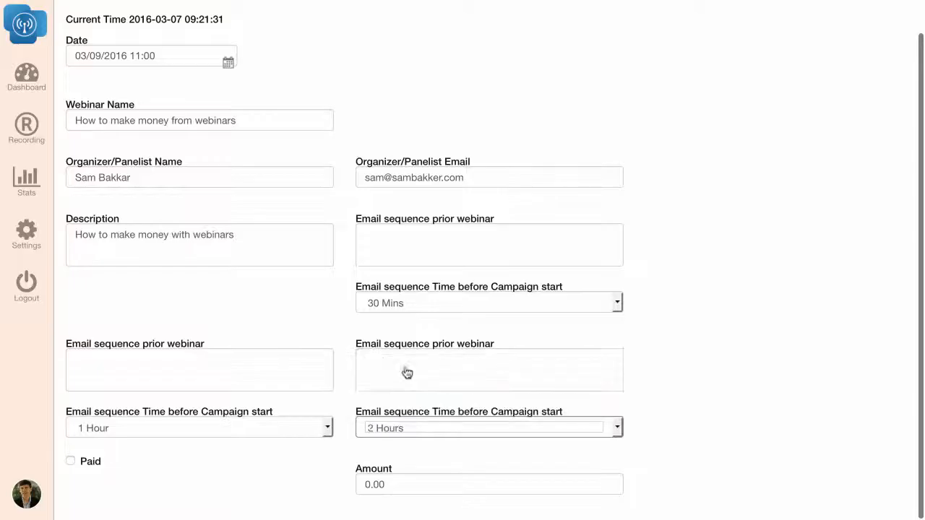
- Write "Join the webinar it will be great" as the text of the first pre-webinar email
click(442, 245)
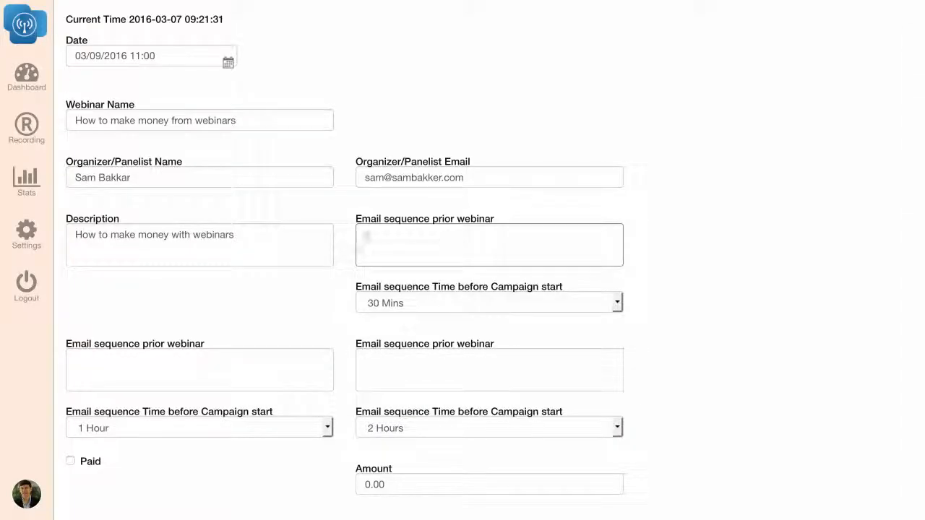
text(Join the webinar it will be )
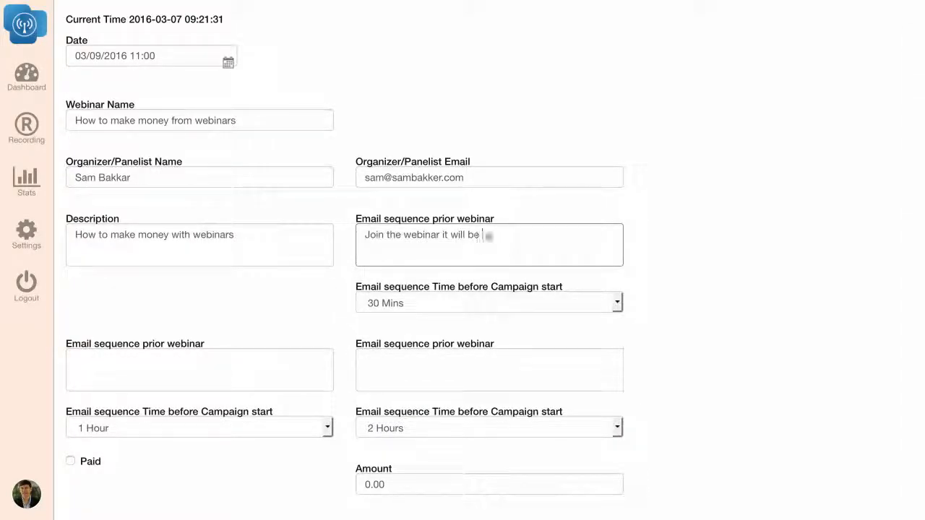
text(great)
- Copy the first pre-webinar email's text into the second and third pre-webinar emails
drag(526, 239, 340, 227)
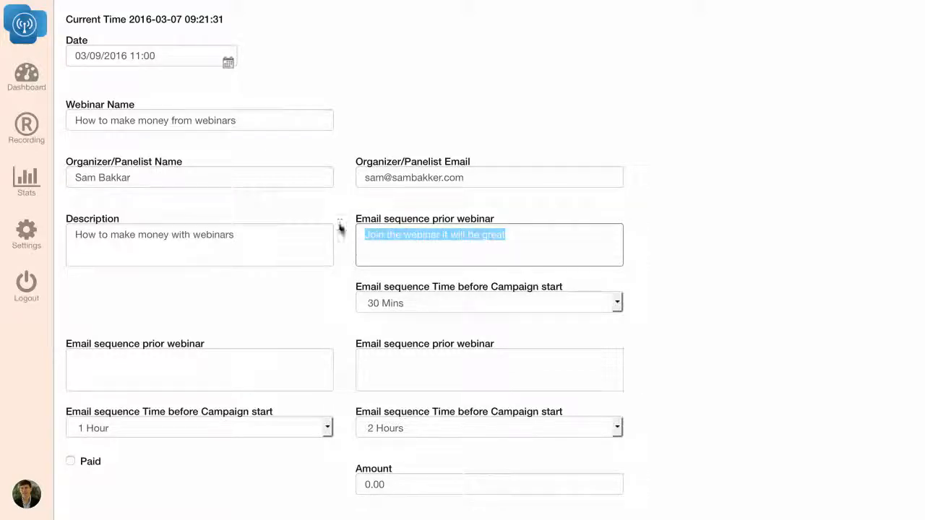
key(ctrl+c)
click(215, 378)
key(ctrl+v)
click(407, 368)
key(ctrl+v)
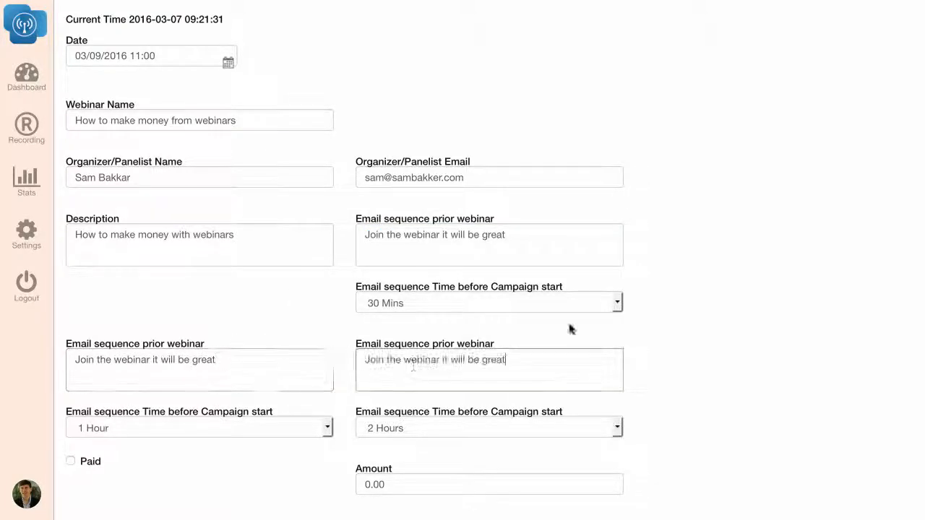
click(701, 310)
- Correct the spelling of the organizer's surname and finish the webinar setup
scroll(648, 433, up, 1)
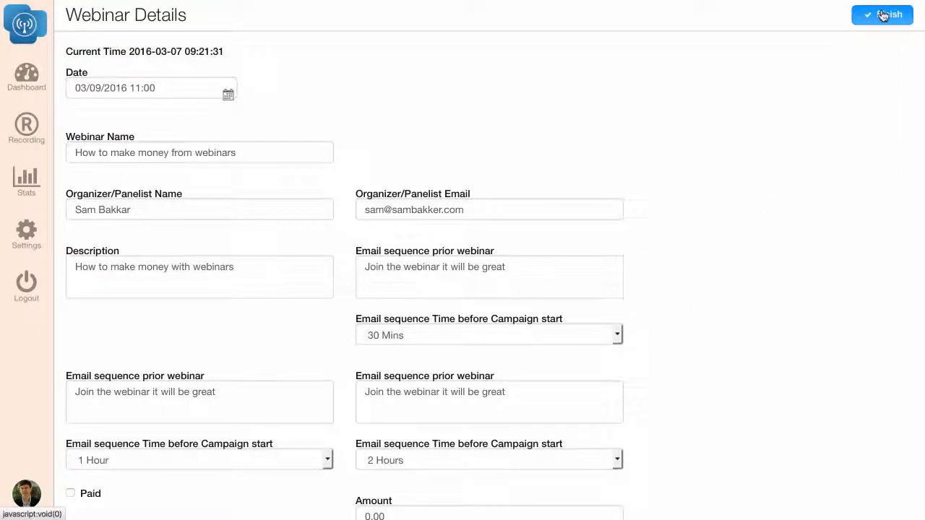
click(127, 209)
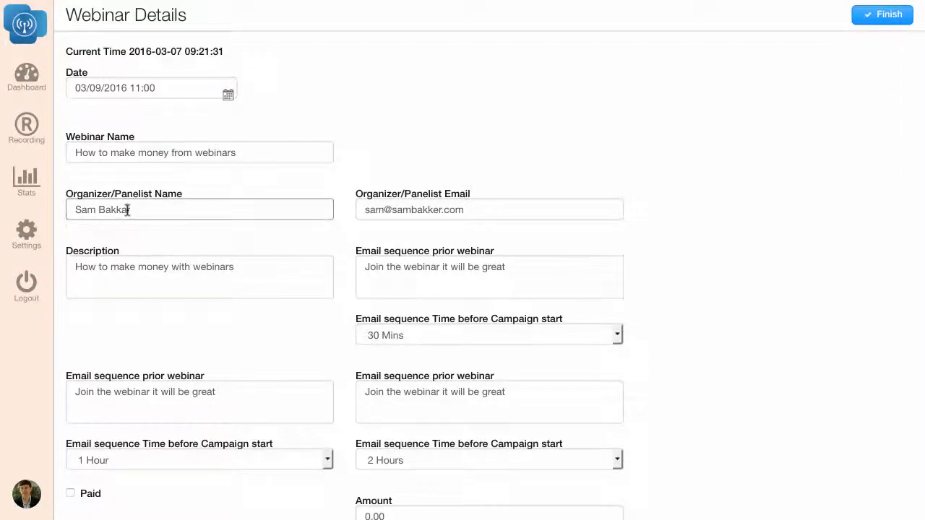
key(BackSpace)
text(er)
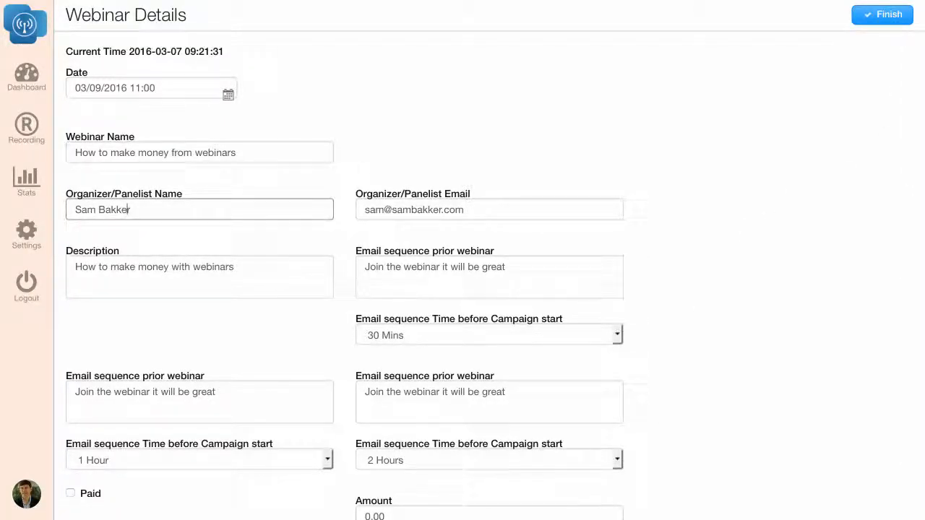
click(888, 16)
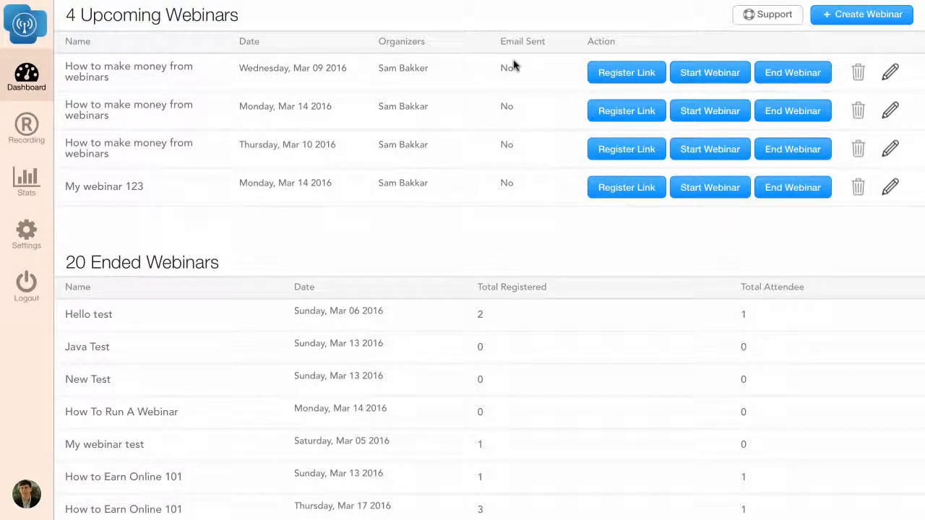
- Open the registration page of the March 9 webinar and bring up its sign-up form
click(638, 76)
scroll(355, 202, down, 3)
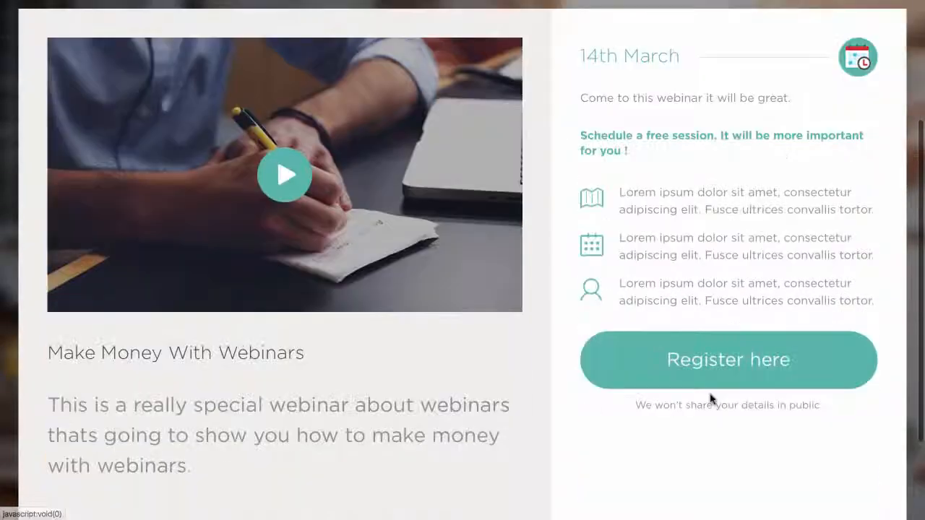
click(726, 353)
- Fill in the attendee's name and e-mail address on the sign-up form and submit the registration
click(650, 351)
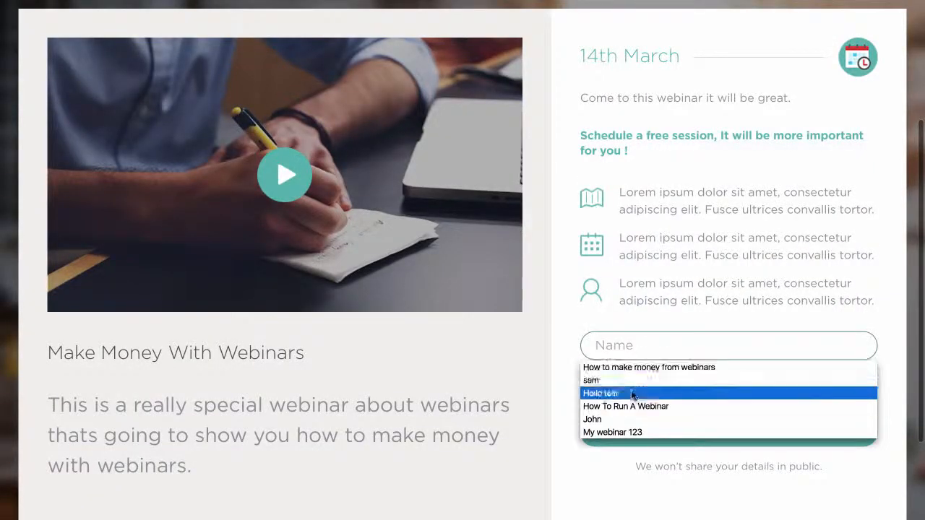
click(637, 382)
click(624, 388)
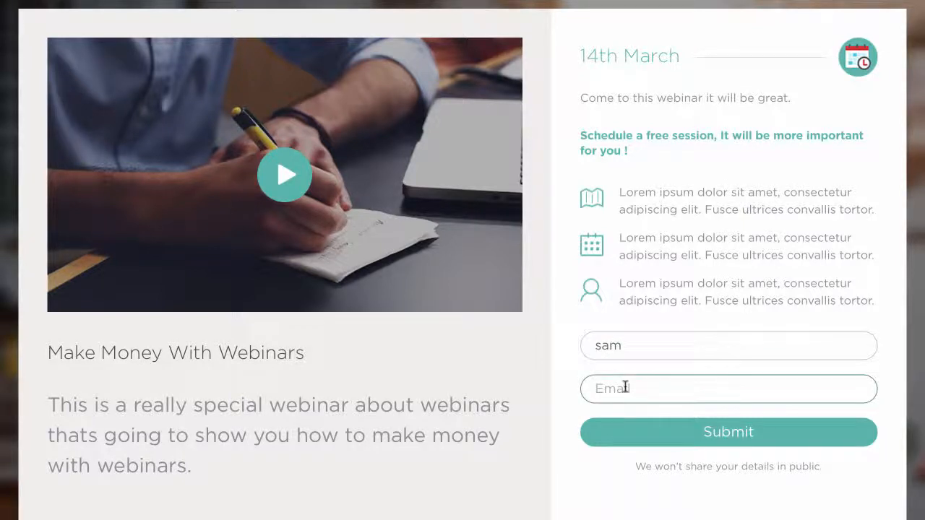
text(sam)
click(625, 409)
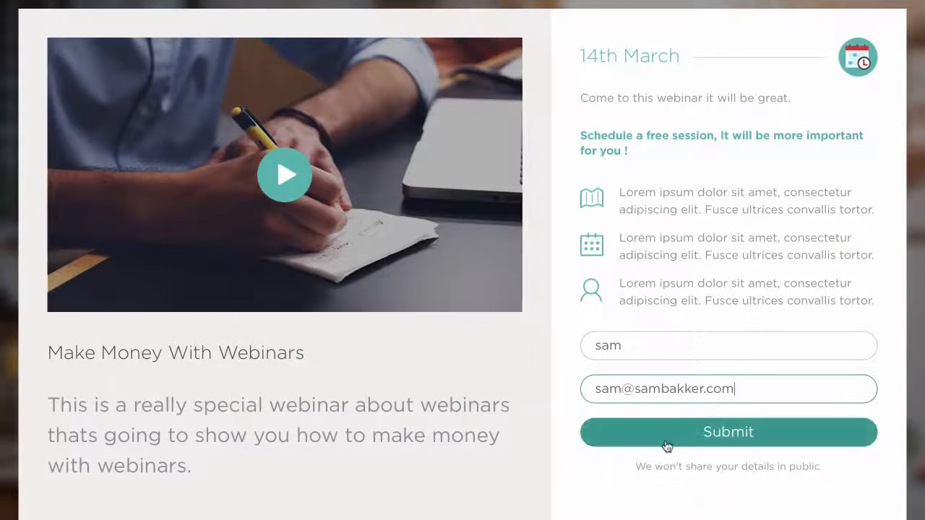
click(665, 440)
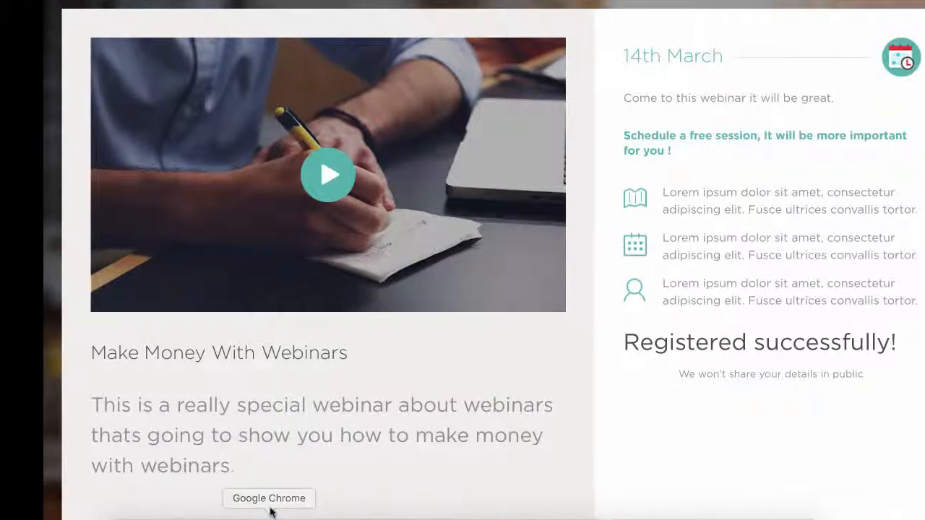
- Switch to the Gmail inbox in Google Chrome, open the webinar registration confirmation email and review its details and join link
click(506, 0)
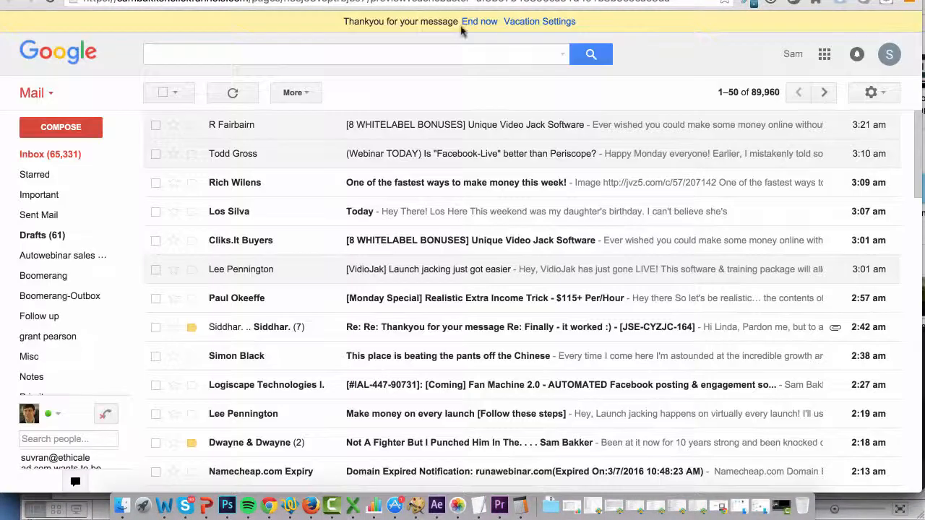
click(440, 120)
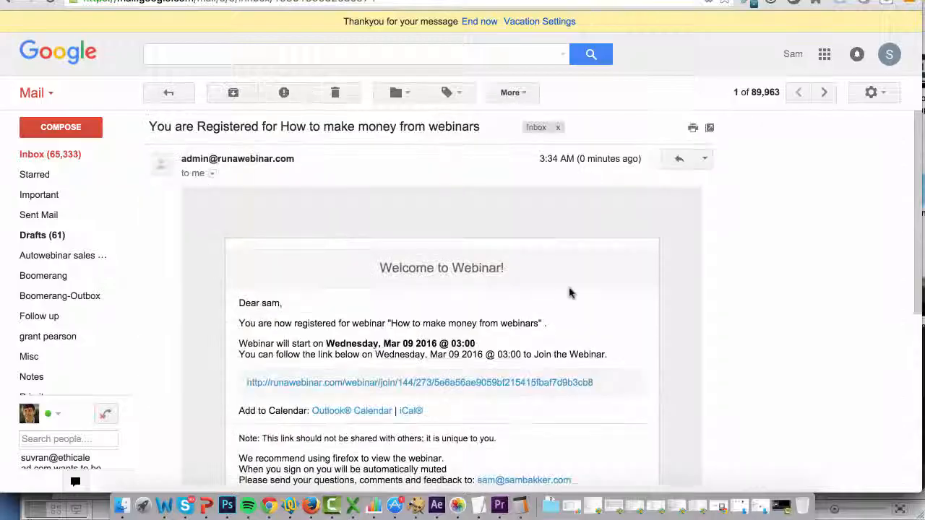
scroll(733, 367, down, 2)
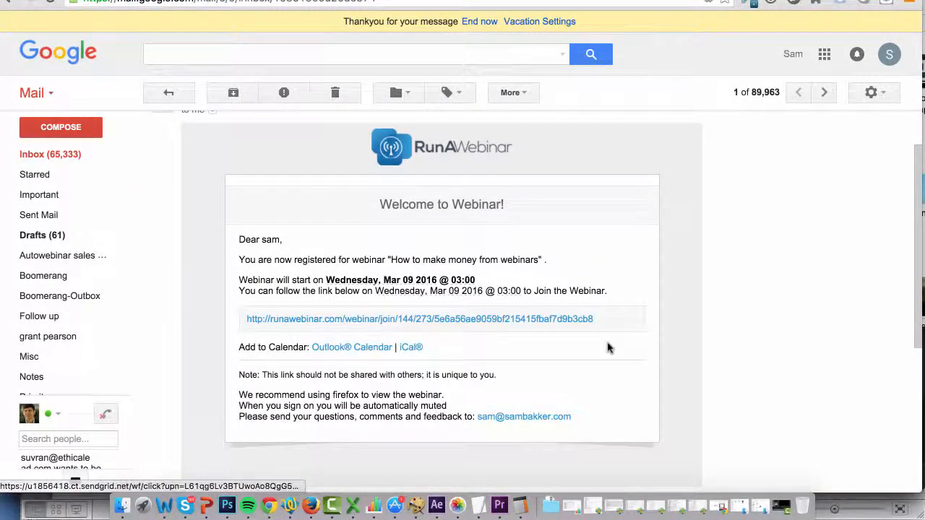
scroll(610, 348, up, 1)
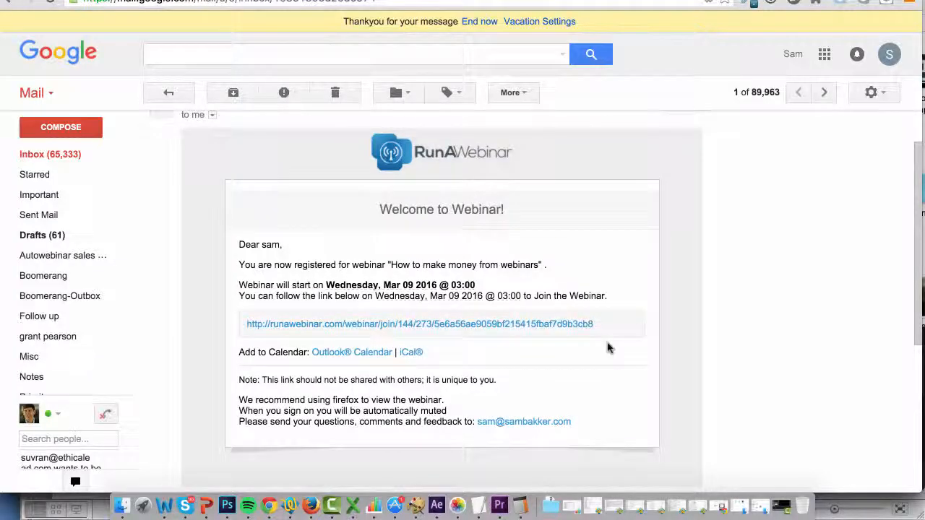
scroll(607, 348, up, 3)
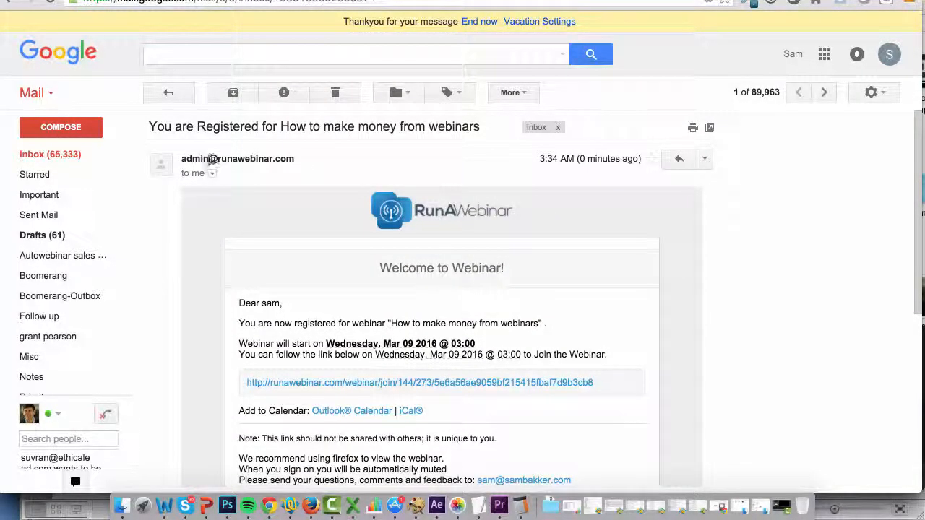
- Review the rest of the confirmation email and join the webinar through its join link with listen-only audio, raising the sound volume
mouse_move(205, 158)
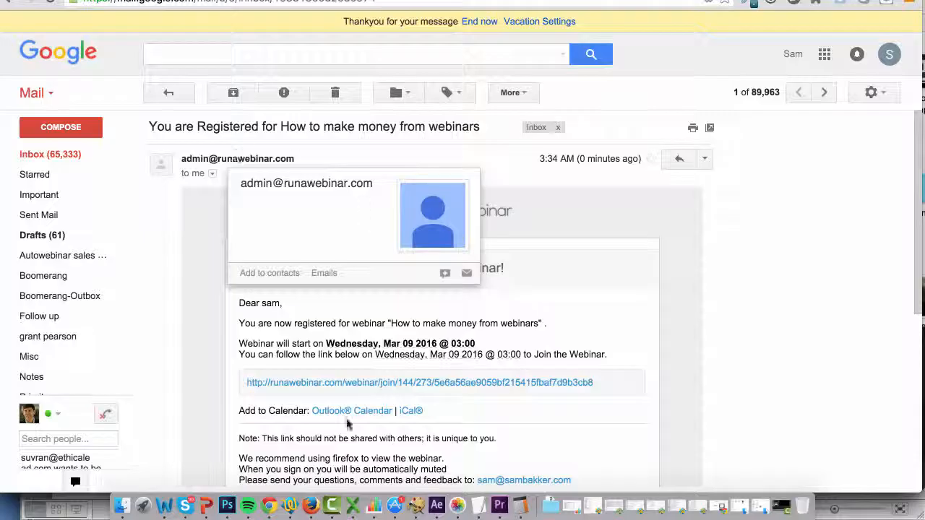
scroll(607, 421, down, 3)
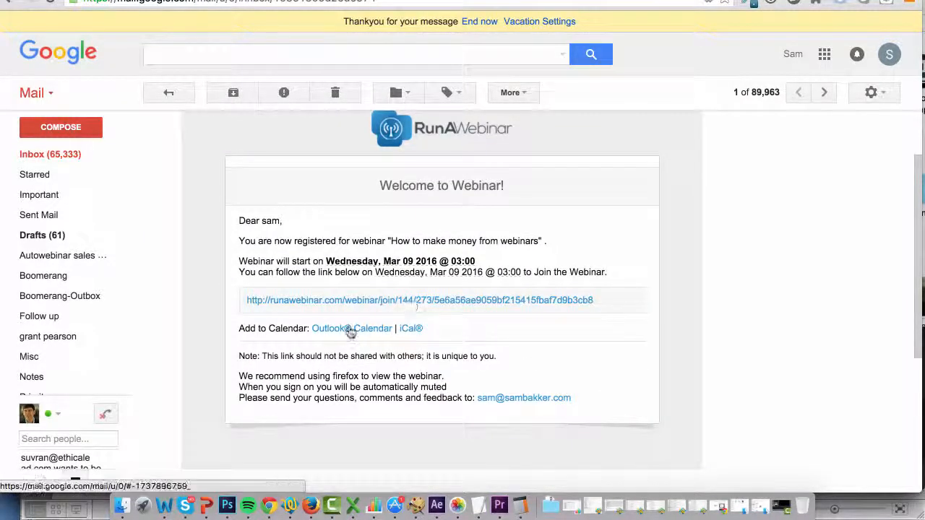
click(392, 300)
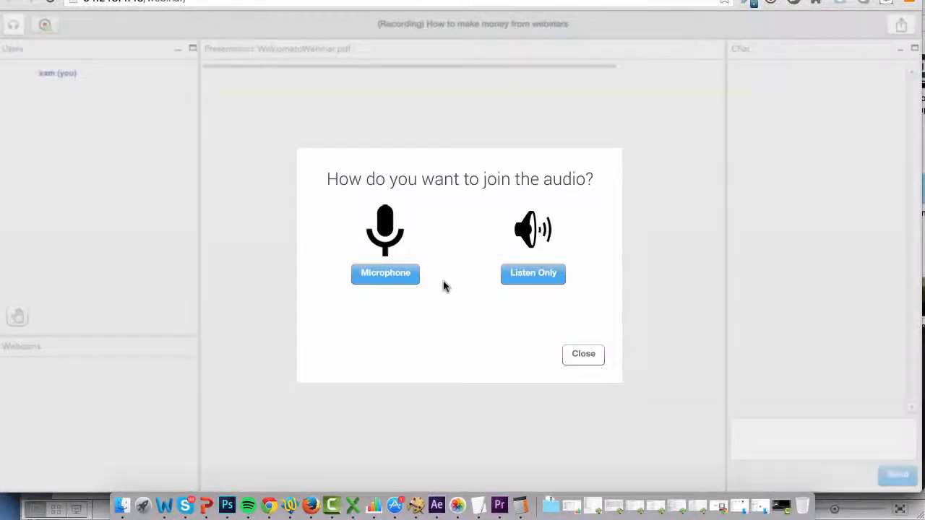
click(538, 272)
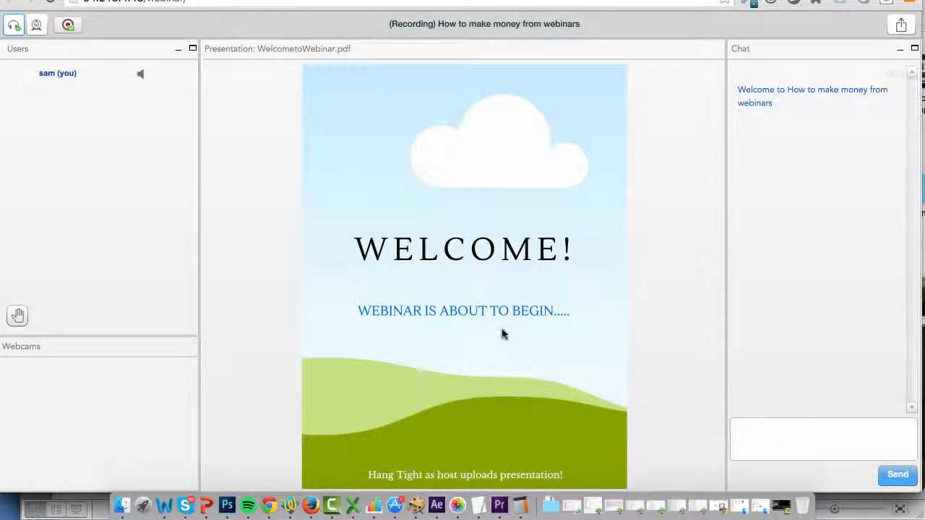
key(XF86AudioRaiseVolume)
key(XF86AudioRaiseVolume)
- Switch to Firefox and start the March 9 "How to make money from webinars" webinar as host, confirming the start
click(311, 505)
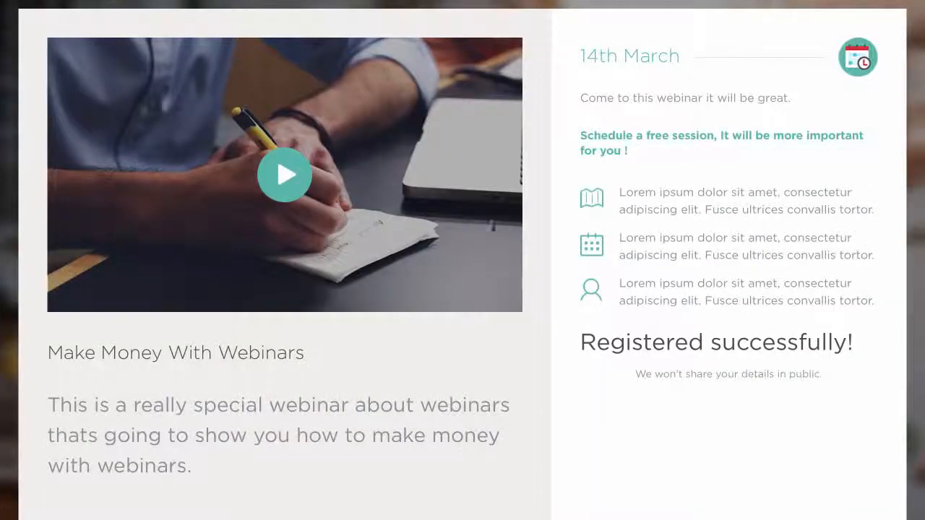
scroll(438, 166, up, 3)
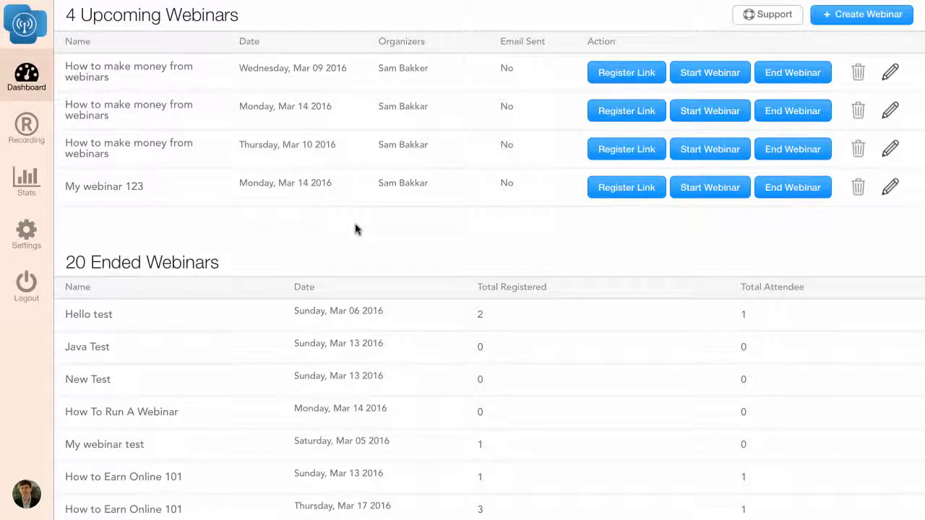
click(696, 76)
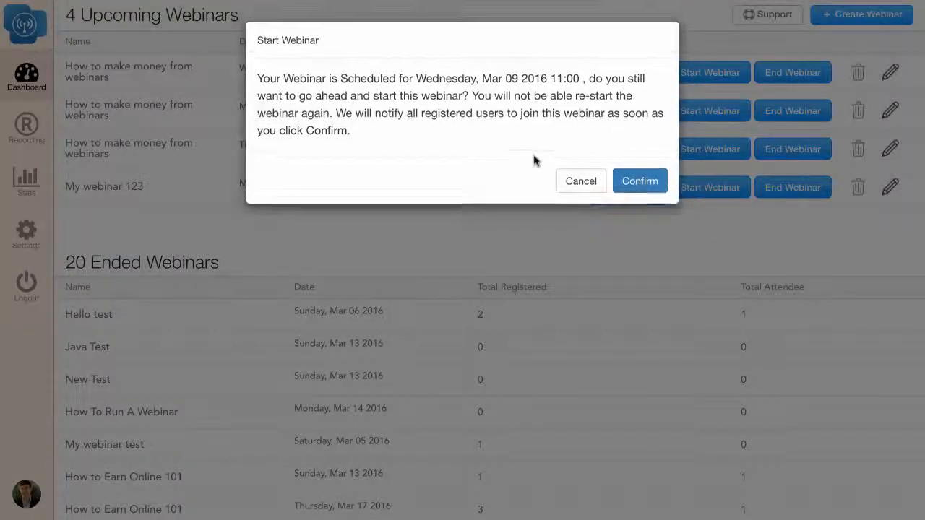
click(653, 186)
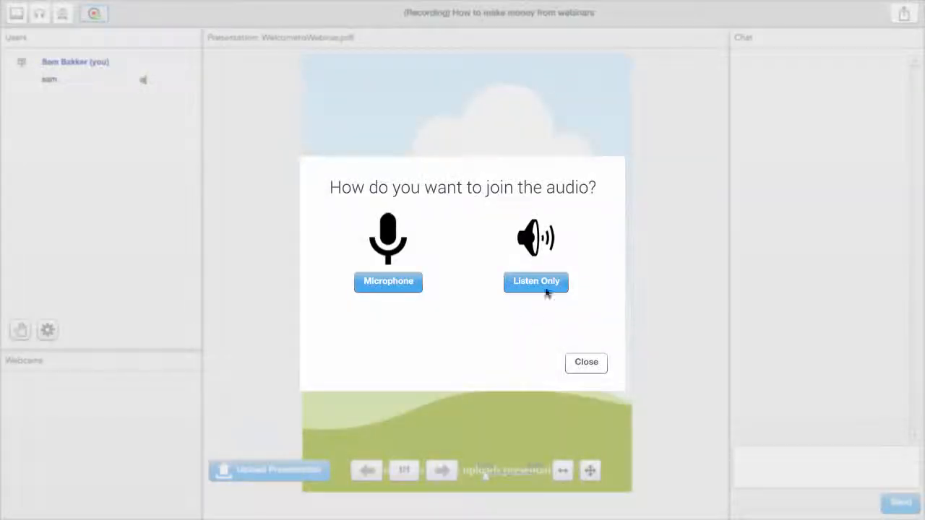
- Join the host audio with the Built-in Microphone, using Flash with camera and microphone access allowed, and complete the audio test
click(397, 282)
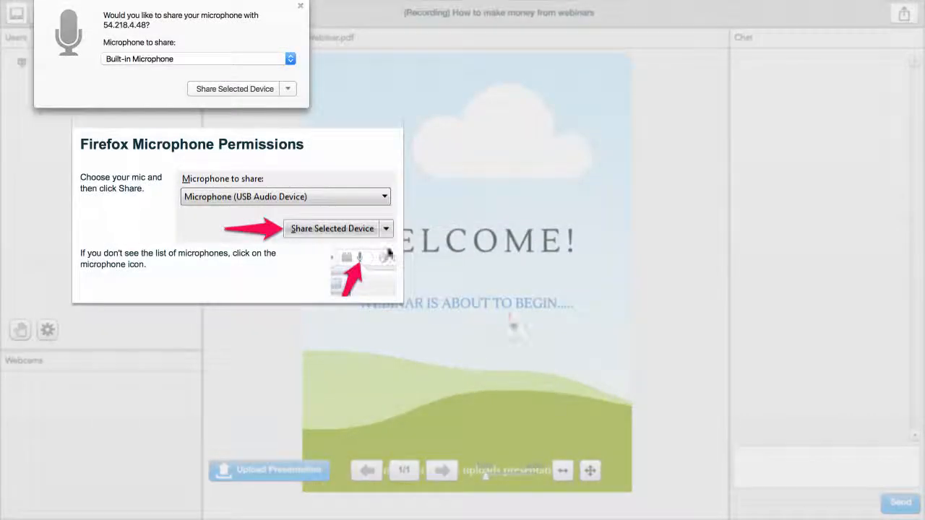
click(252, 91)
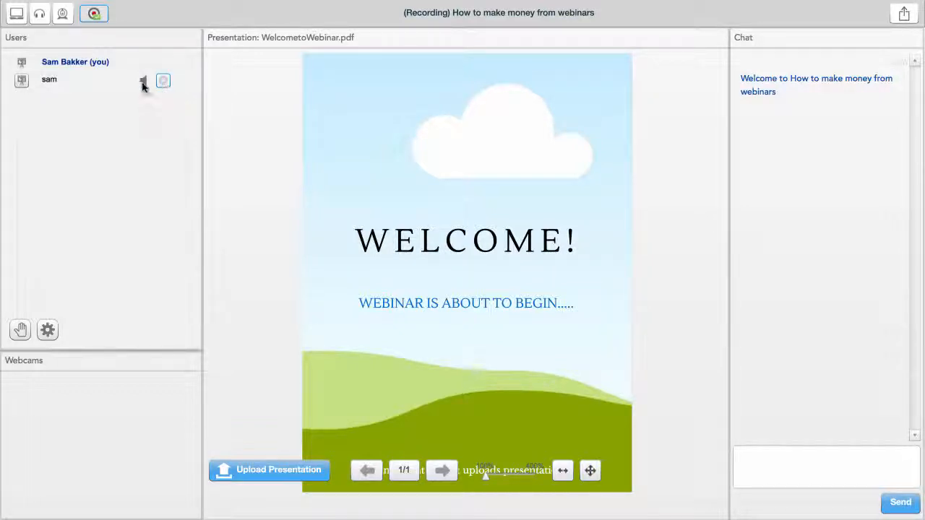
mouse_move(244, 167)
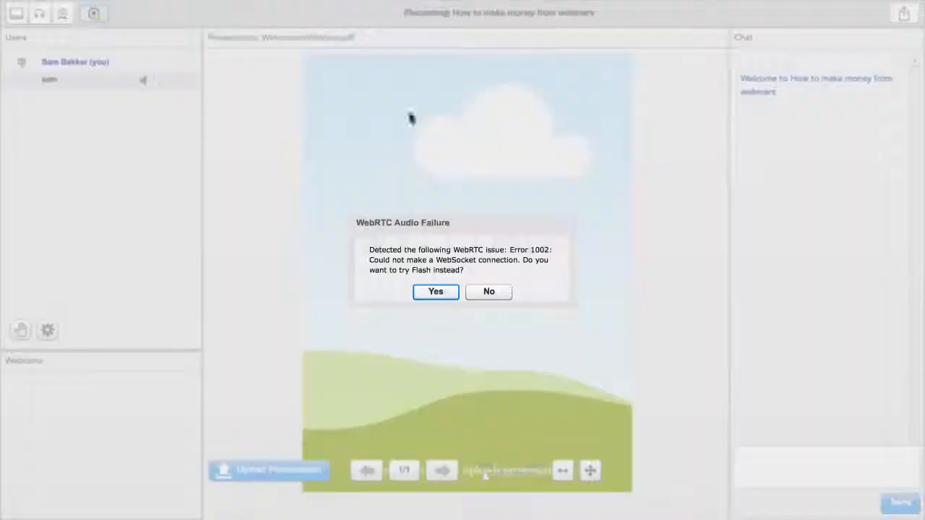
click(441, 292)
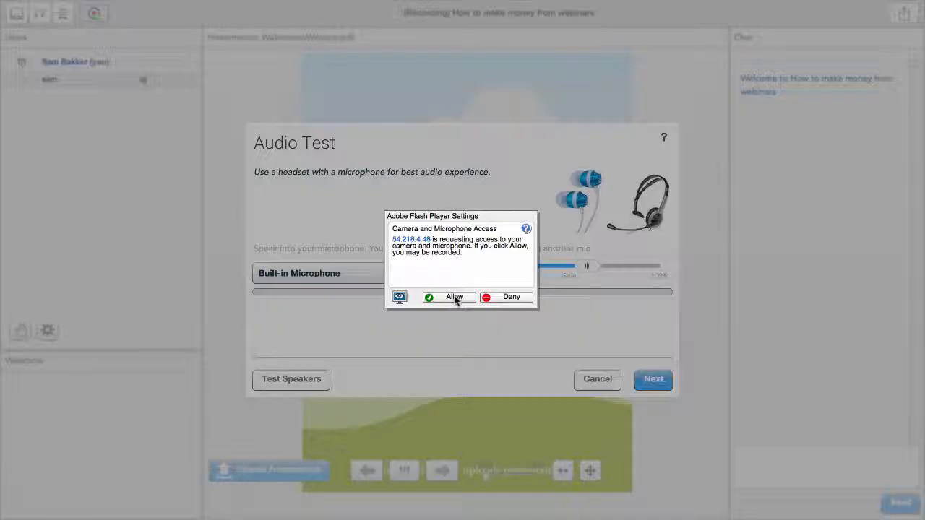
click(450, 297)
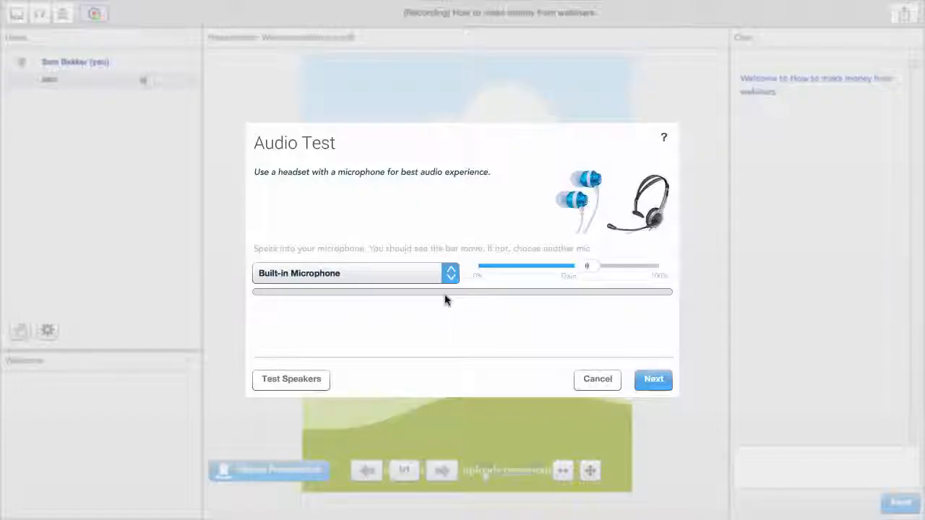
click(653, 378)
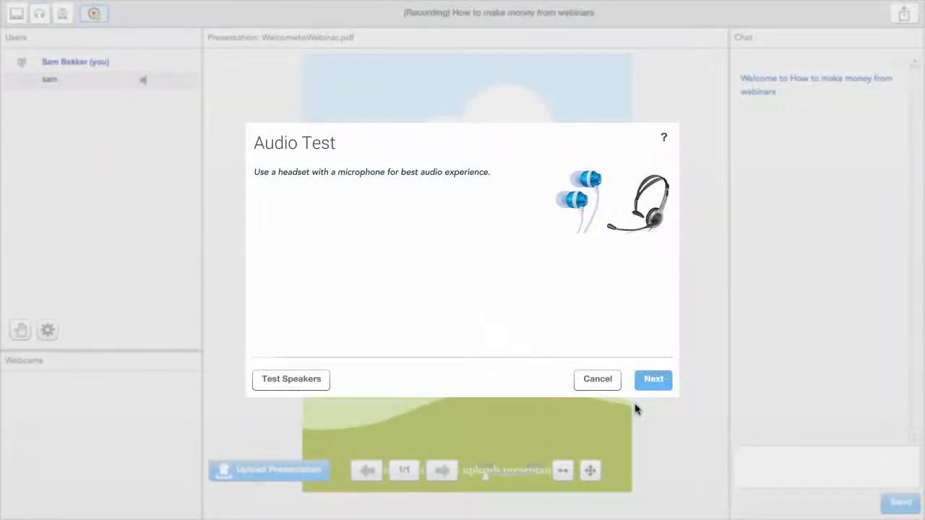
click(605, 347)
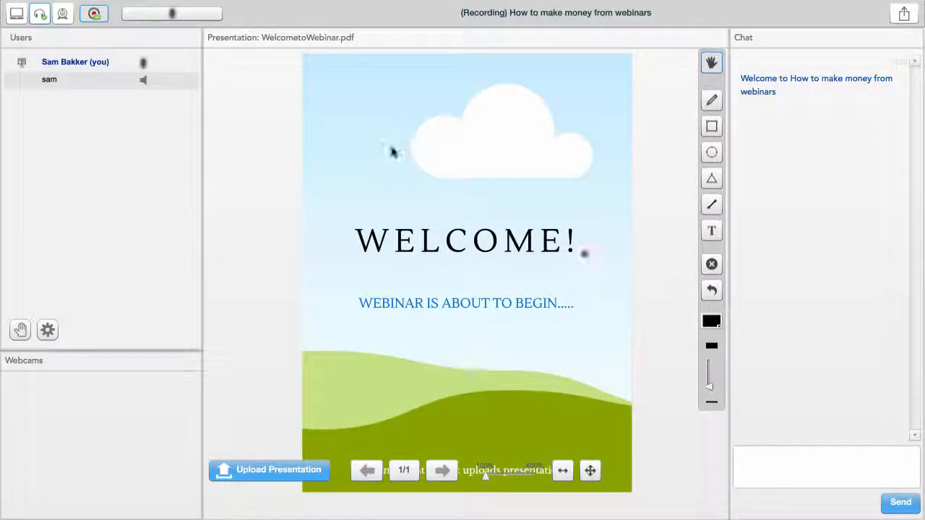
key(XF86AudioMute)
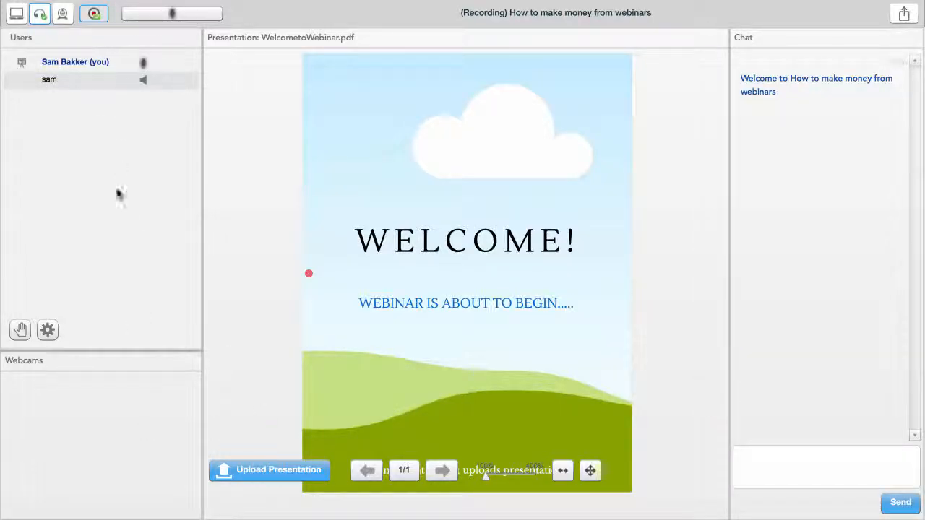
- Start sharing the desktop with attendees and pick the text tool for annotating the presentation
click(16, 15)
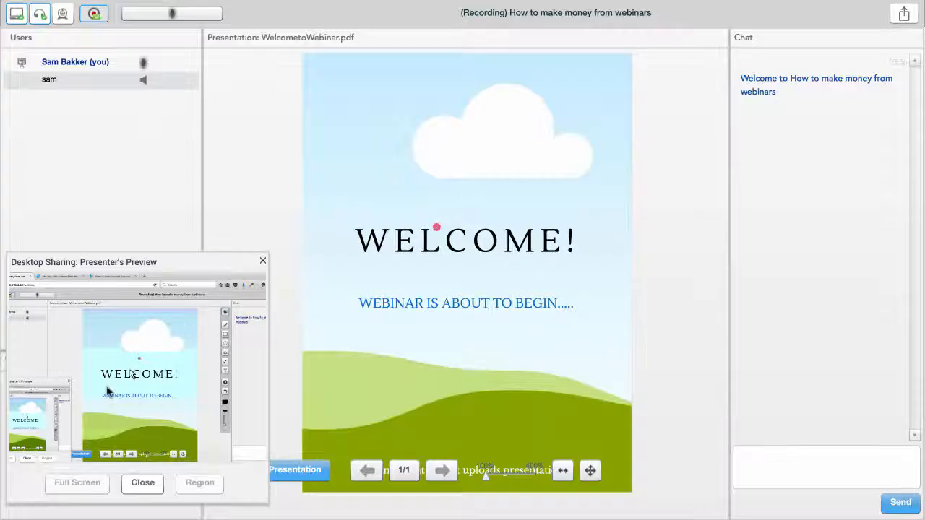
mouse_move(475, 284)
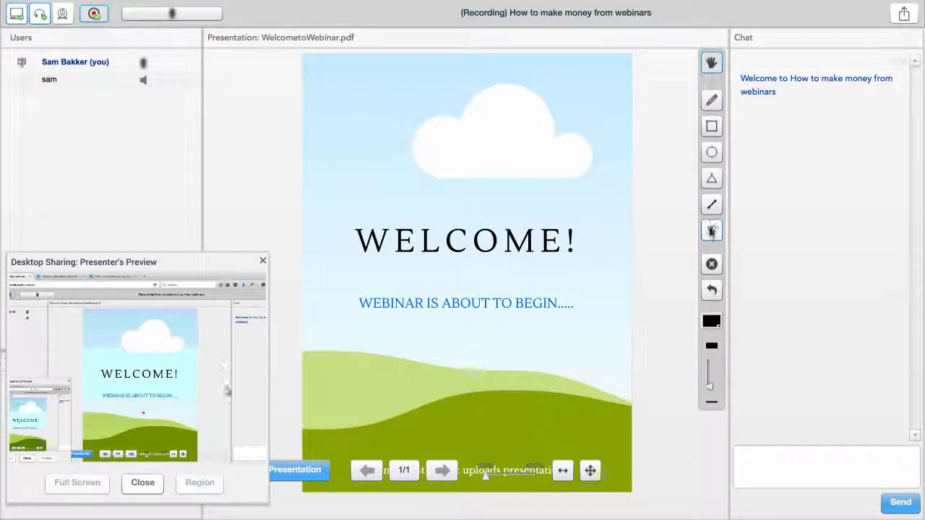
click(711, 231)
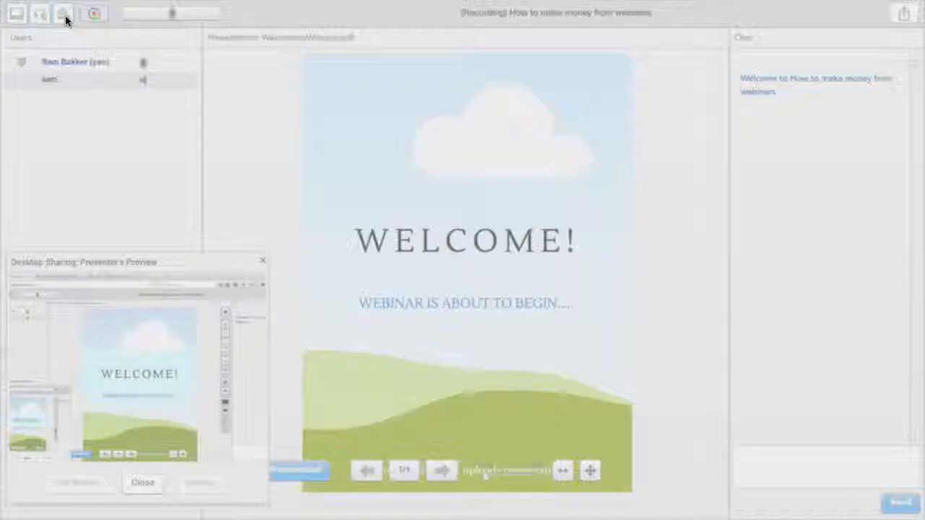
- Share the host's webcam at 320x240, reviewing the available resolutions first
click(64, 15)
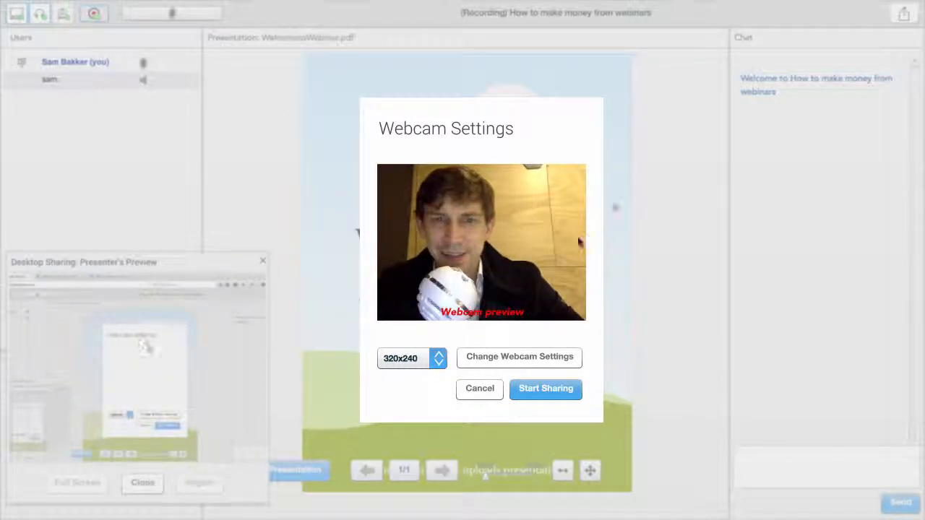
click(421, 359)
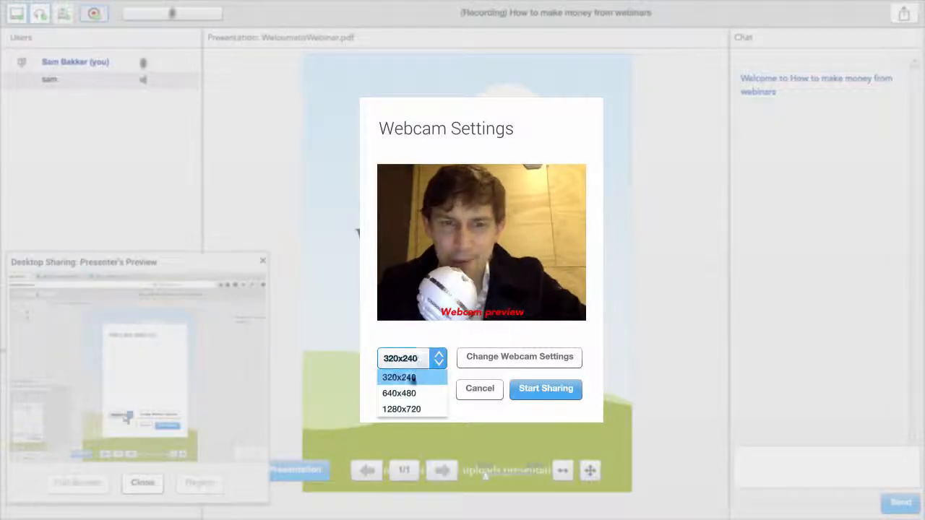
click(506, 325)
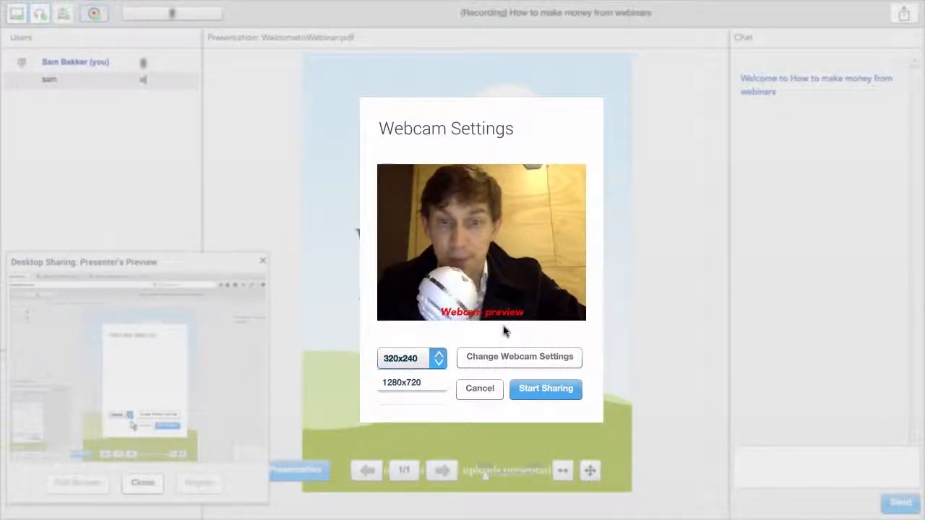
click(547, 390)
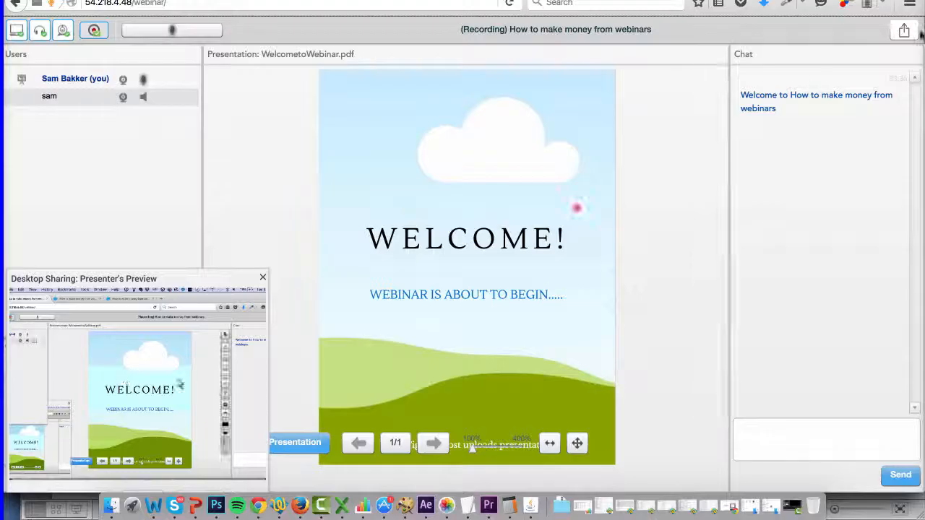
- Log out of the webinar room as host and check the date of the newest webinar on the dashboard
click(906, 32)
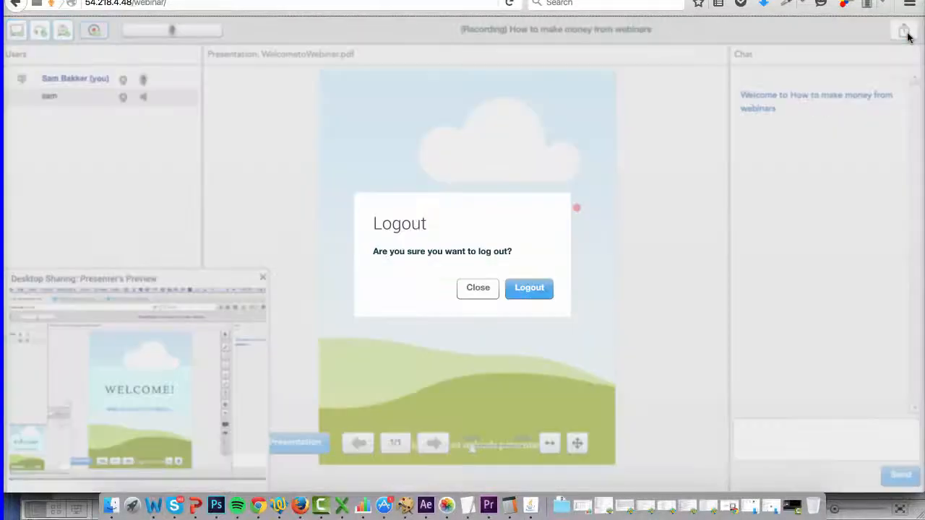
click(536, 296)
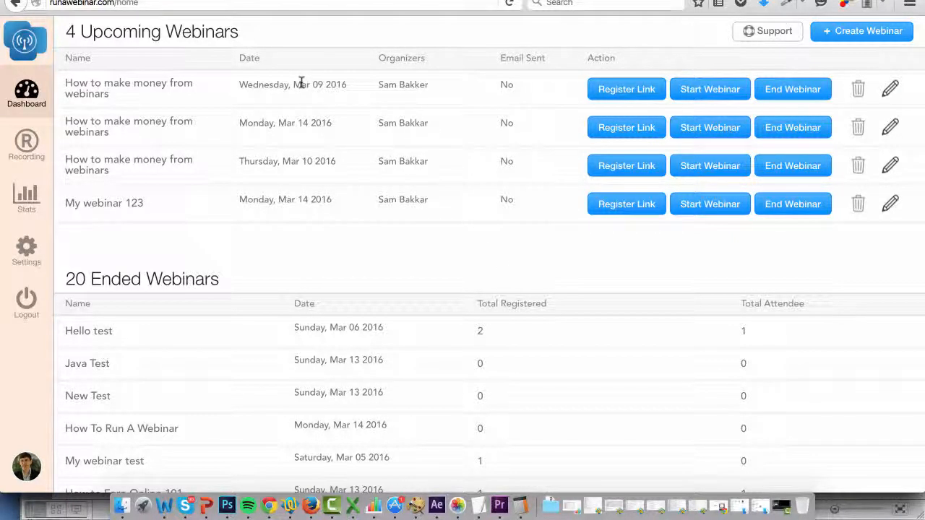
drag(243, 84, 346, 91)
click(348, 91)
- Look through pages 2 and 3 of the webinar recordings list and return to page 1
click(28, 143)
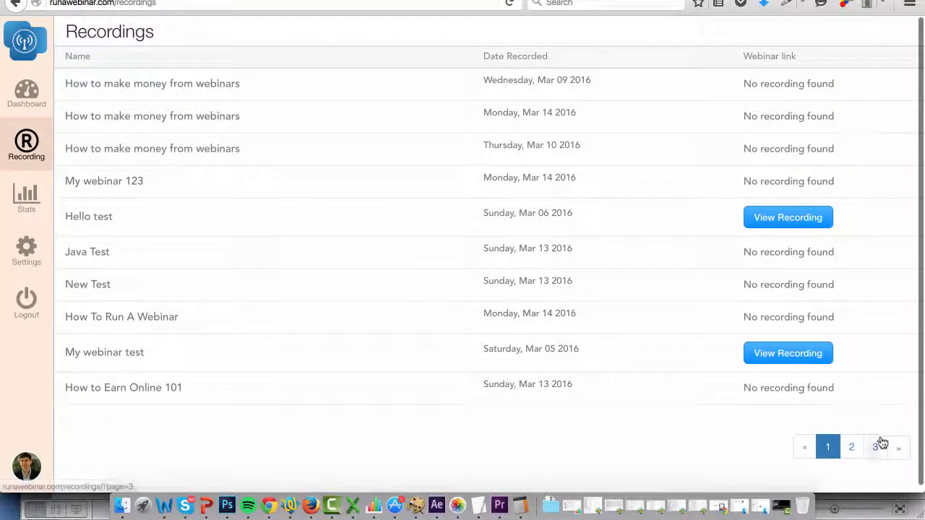
click(852, 447)
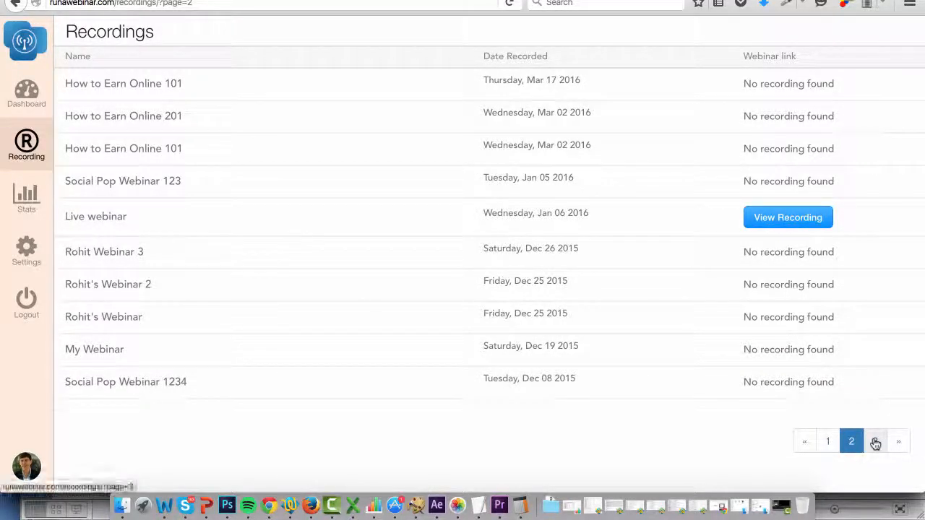
click(875, 442)
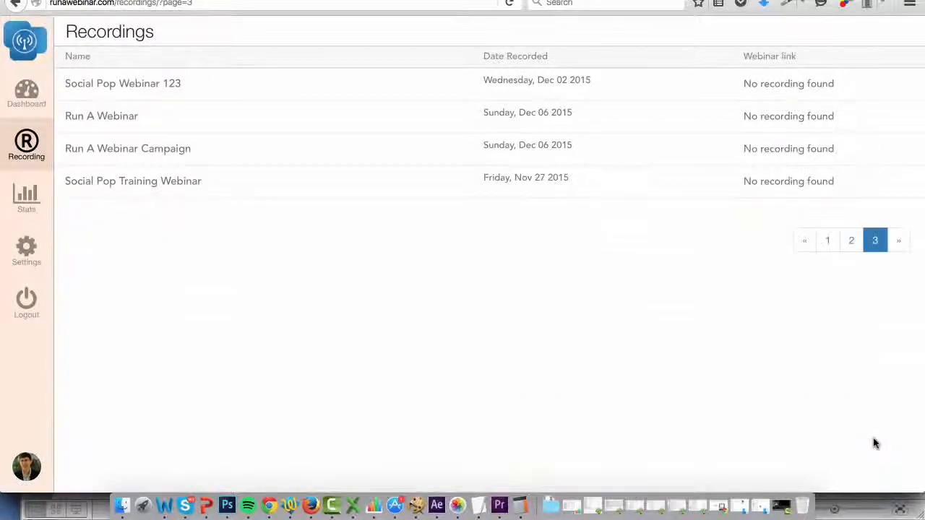
click(830, 247)
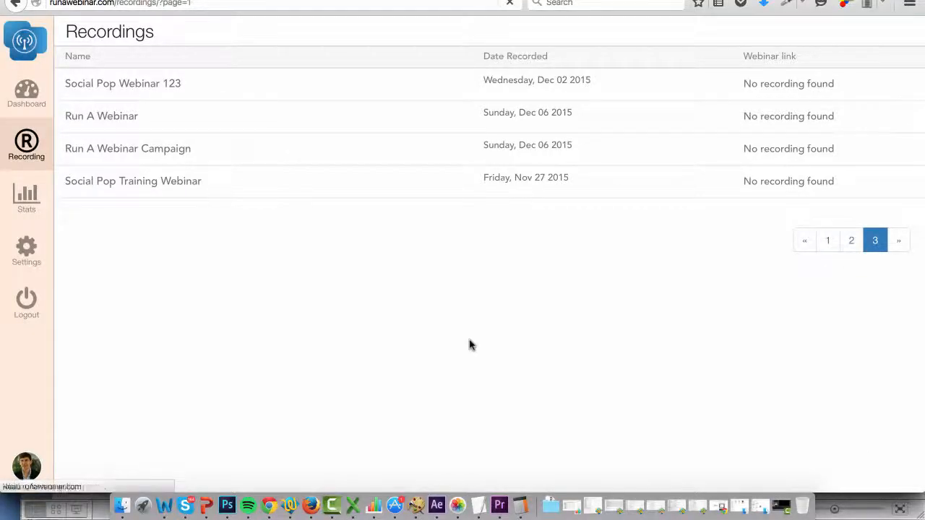
scroll(470, 345, down, 1)
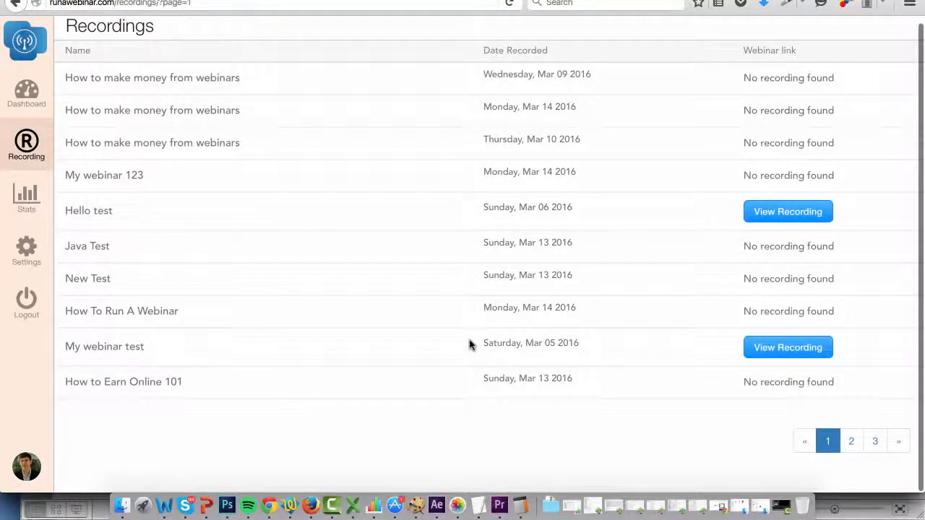
- Play the recording of the "Hello test" webinar briefly, pause it, and view the webinar registration and attendance stats
click(780, 213)
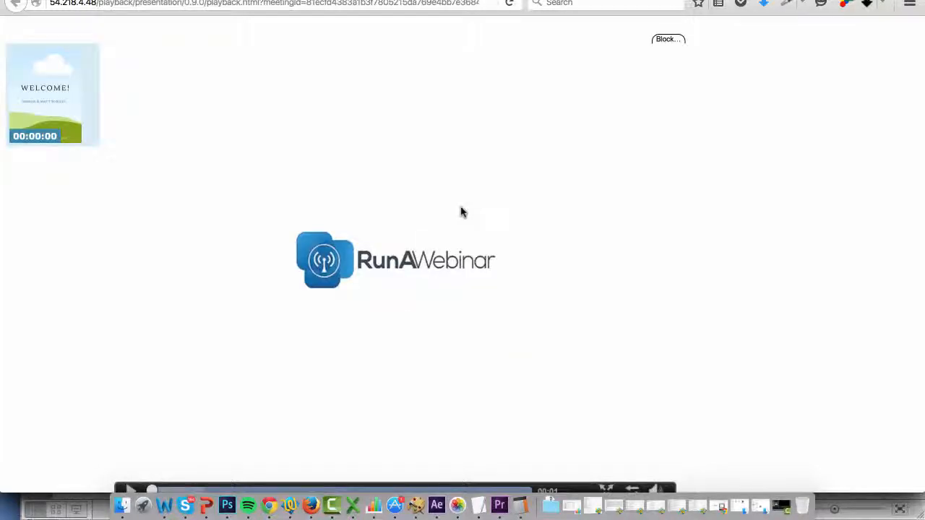
click(131, 490)
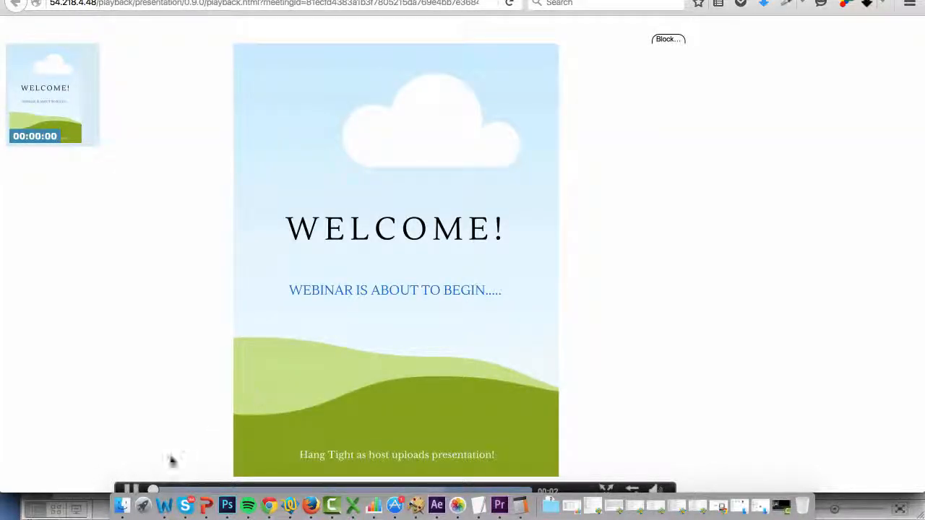
click(130, 491)
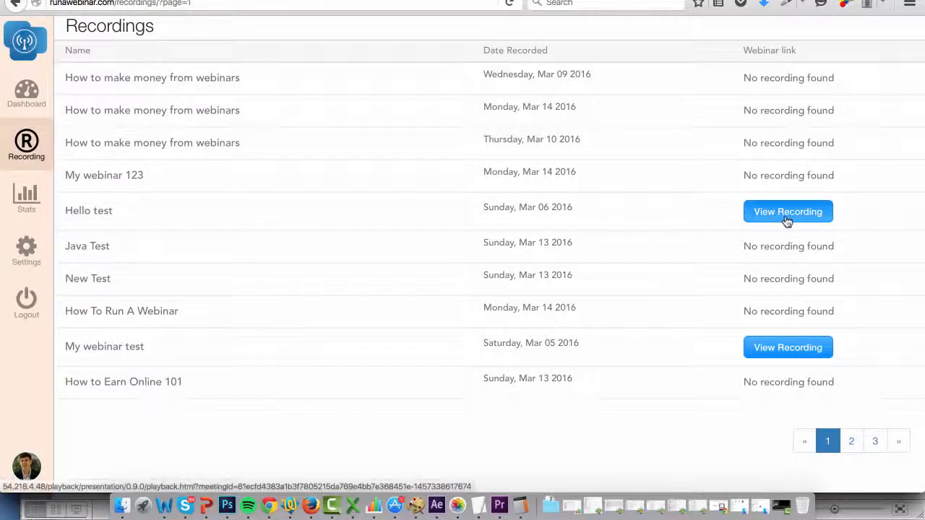
click(22, 202)
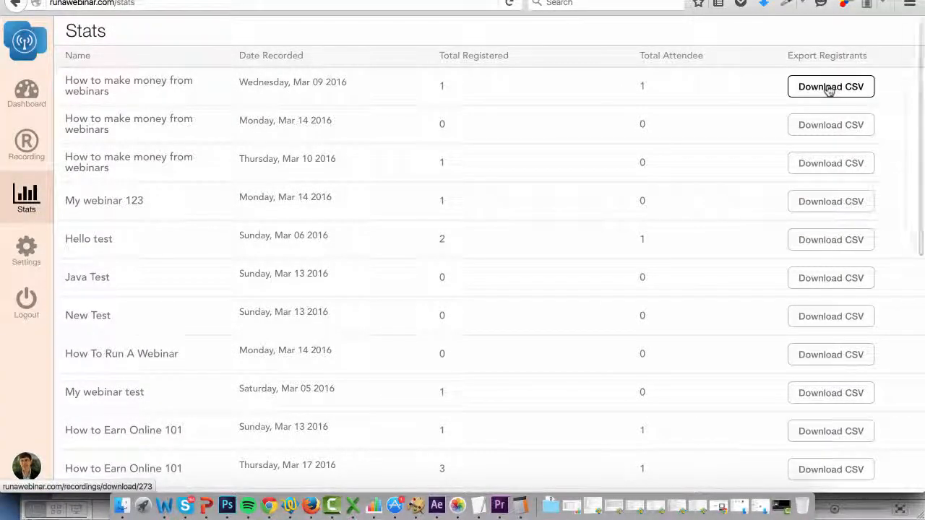
- Correct the spelling of the account owner's surname in the account settings and save the change
click(26, 251)
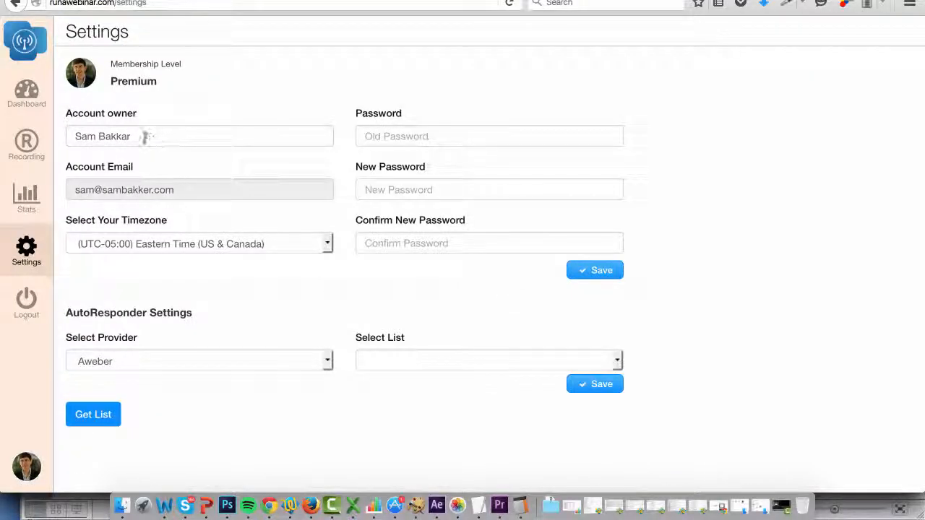
click(123, 136)
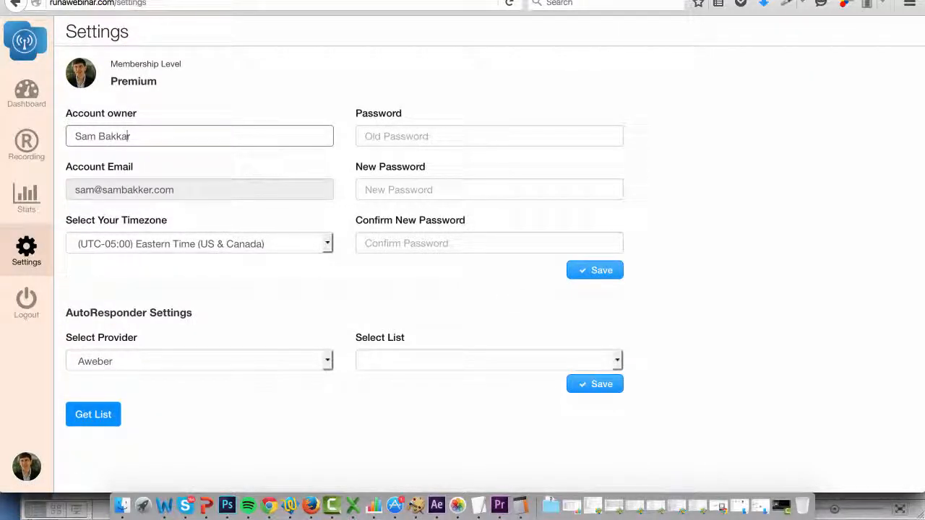
text(er)
click(600, 271)
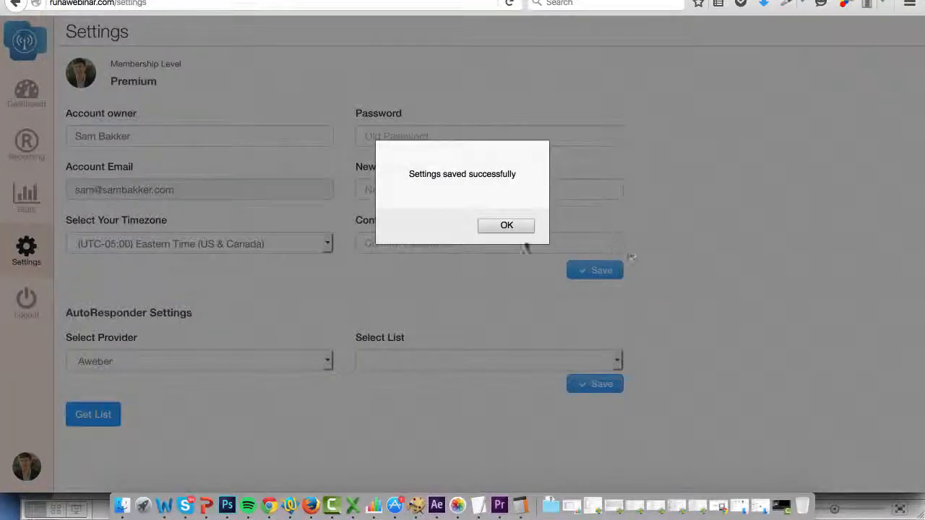
click(506, 225)
- Review the available autoresponder providers without changing the selection, and return to the webinar dashboard
click(284, 364)
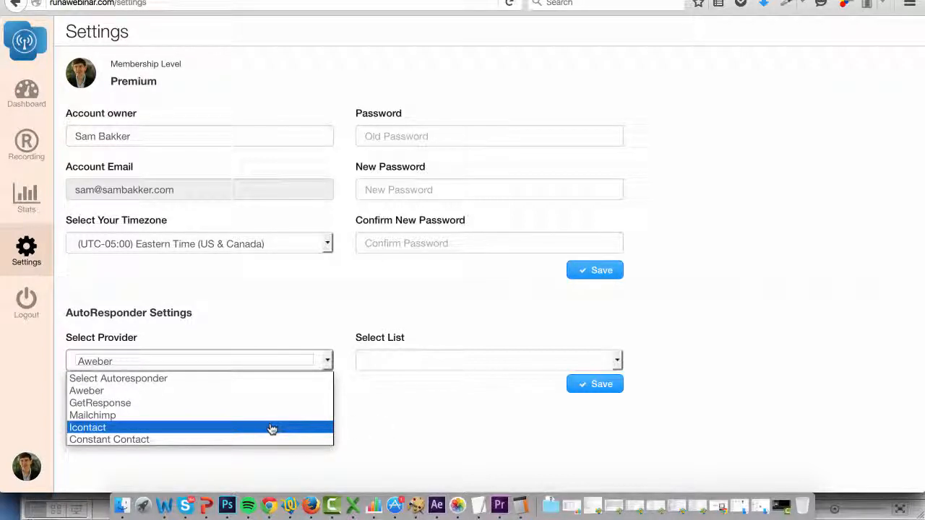
click(395, 411)
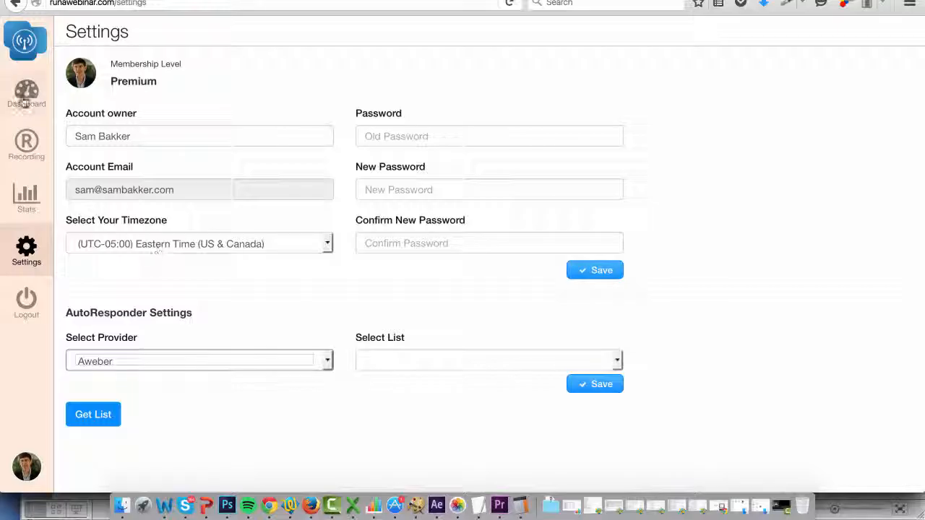
click(26, 94)
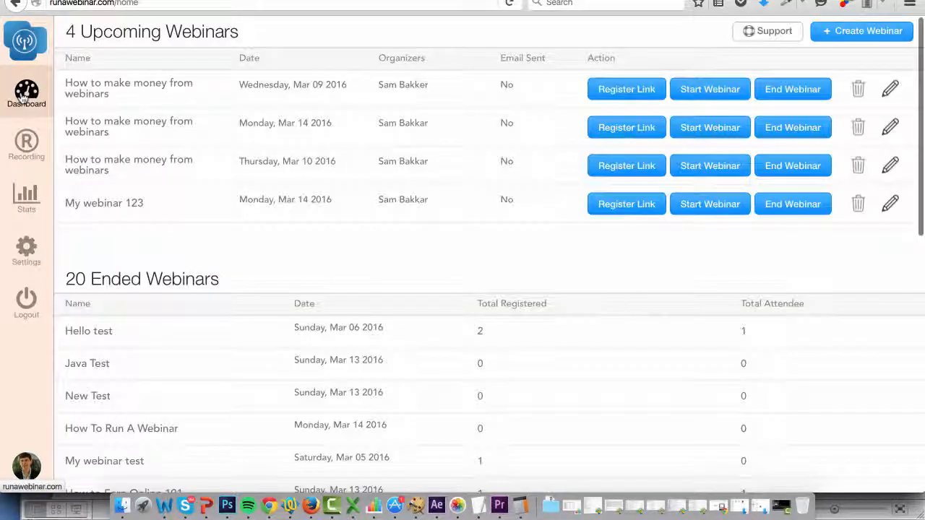